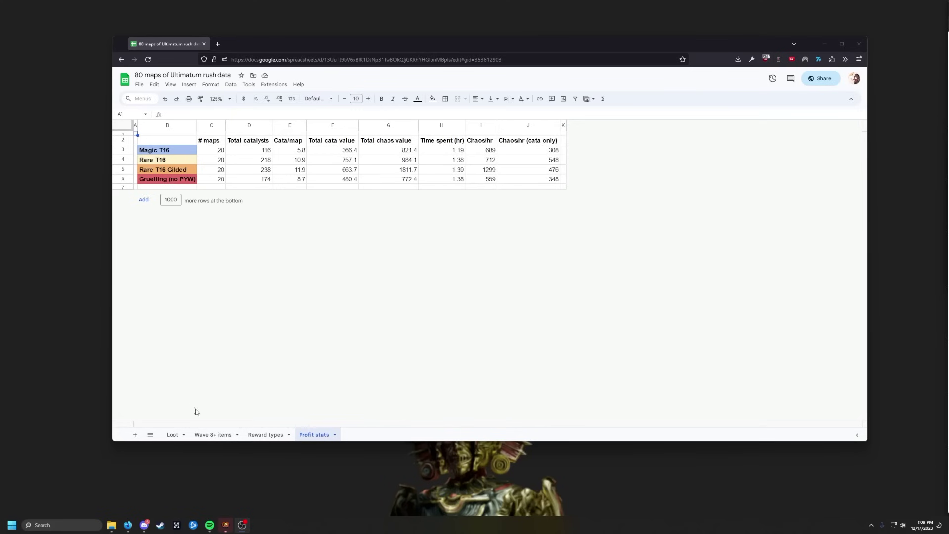
Open the Loot sheet and review the map list, highlighting the Type cells of the Gruelling (no PYW) maps
{"action": "left_click", "coordinate": [173, 435]}
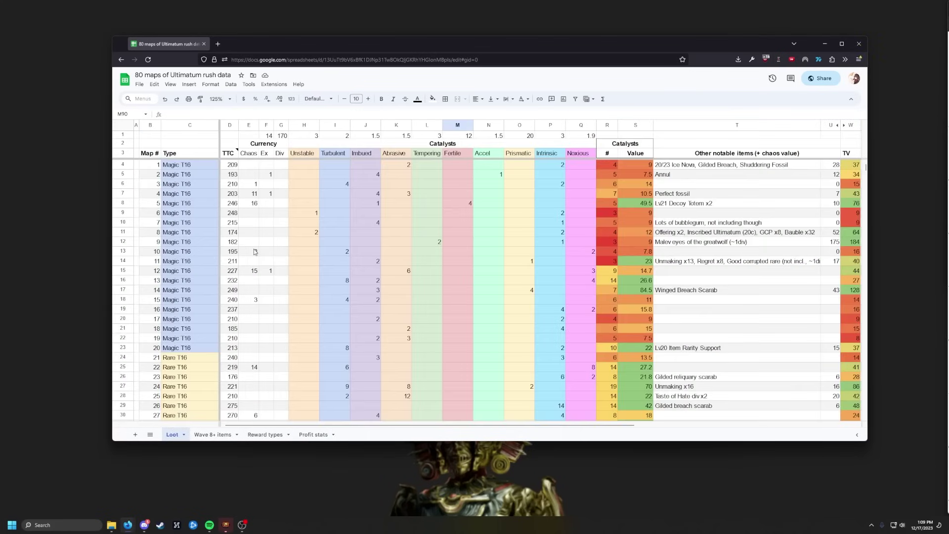
{"action": "scroll", "coordinate": [258, 247], "scroll_direction": "down", "scroll_amount": 6}
{"action": "scroll", "coordinate": [256, 251], "scroll_direction": "down", "scroll_amount": 5}
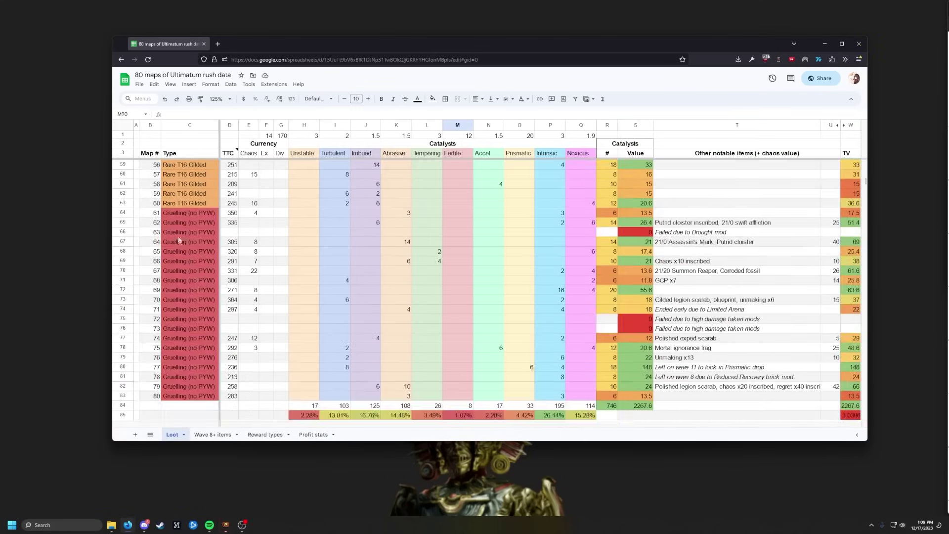
{"action": "left_click_drag", "start_coordinate": [185, 214], "coordinate": [187, 402]}
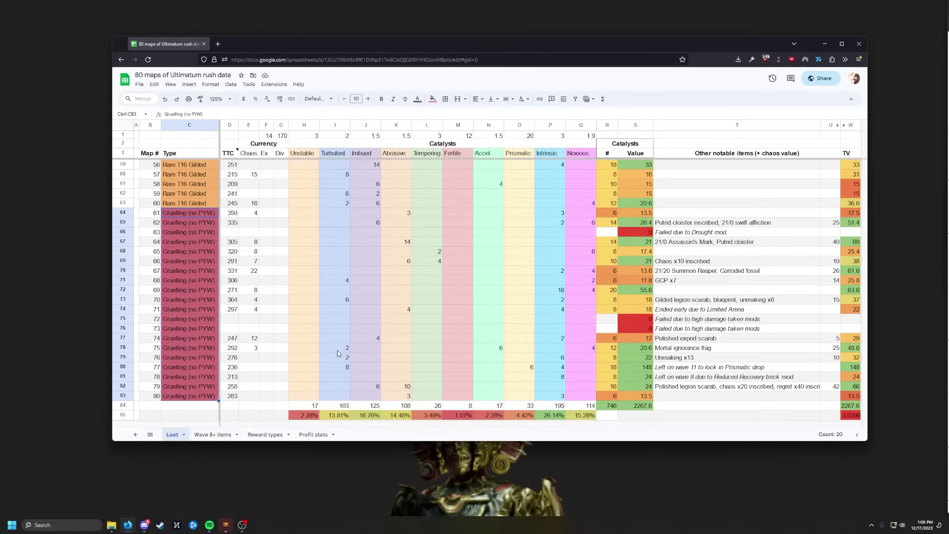
{"action": "scroll", "coordinate": [523, 307], "scroll_direction": "up", "scroll_amount": 15}
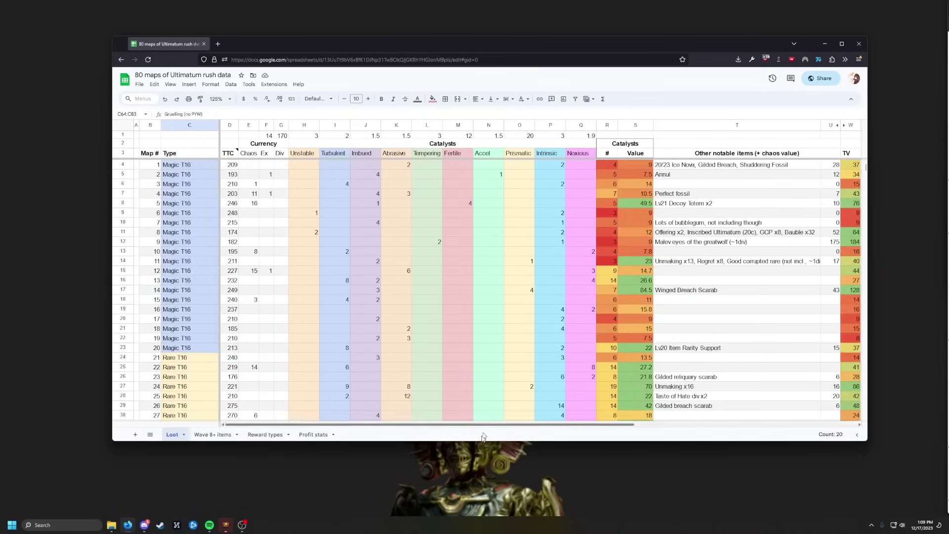
Examine the TTC values of the Magic T16 maps in the Loot sheet by selecting them down to map 20
{"action": "left_click", "coordinate": [324, 435]}
{"action": "left_click", "coordinate": [172, 434]}
{"action": "left_click_drag", "start_coordinate": [231, 164], "coordinate": [234, 267]}
{"action": "scroll", "coordinate": [234, 267], "scroll_direction": "down", "scroll_amount": 2}
{"action": "scroll", "coordinate": [234, 267], "scroll_direction": "up", "scroll_amount": 2}
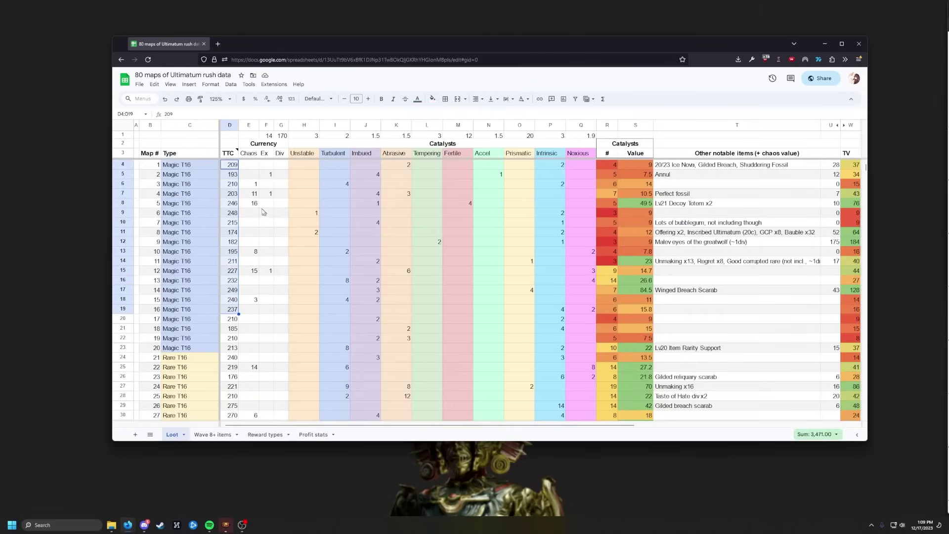
{"action": "left_click", "coordinate": [248, 186]}
{"action": "left_click_drag", "start_coordinate": [231, 165], "coordinate": [241, 275]}
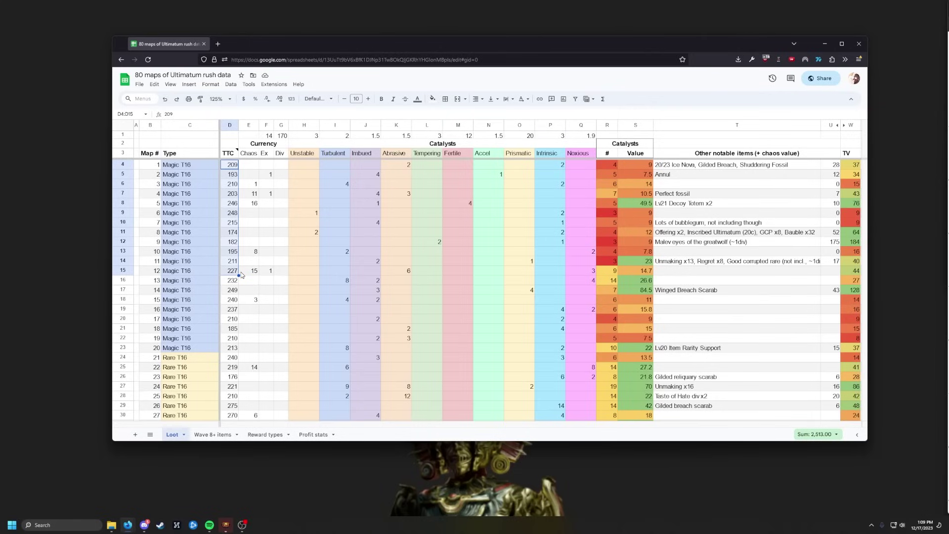
{"action": "left_click_drag", "start_coordinate": [231, 168], "coordinate": [238, 288]}
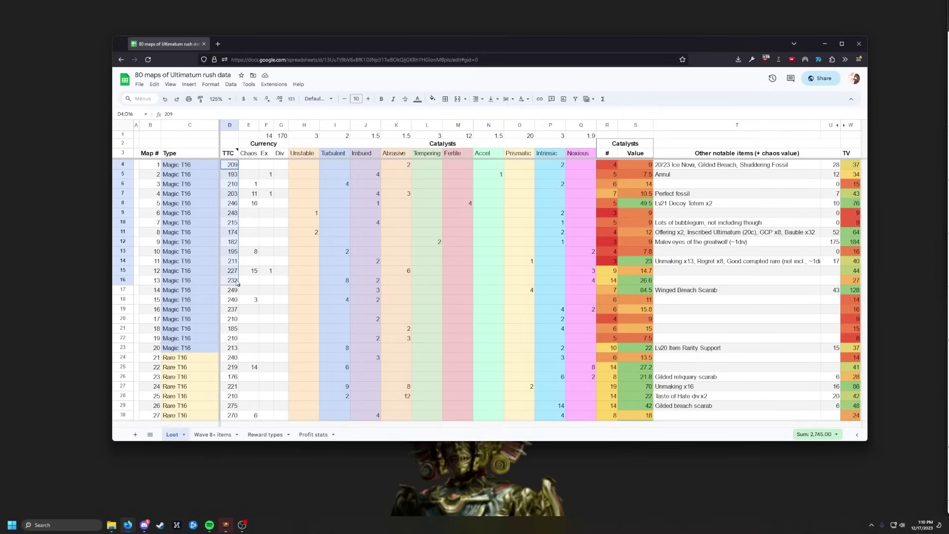
{"action": "left_click", "coordinate": [249, 184]}
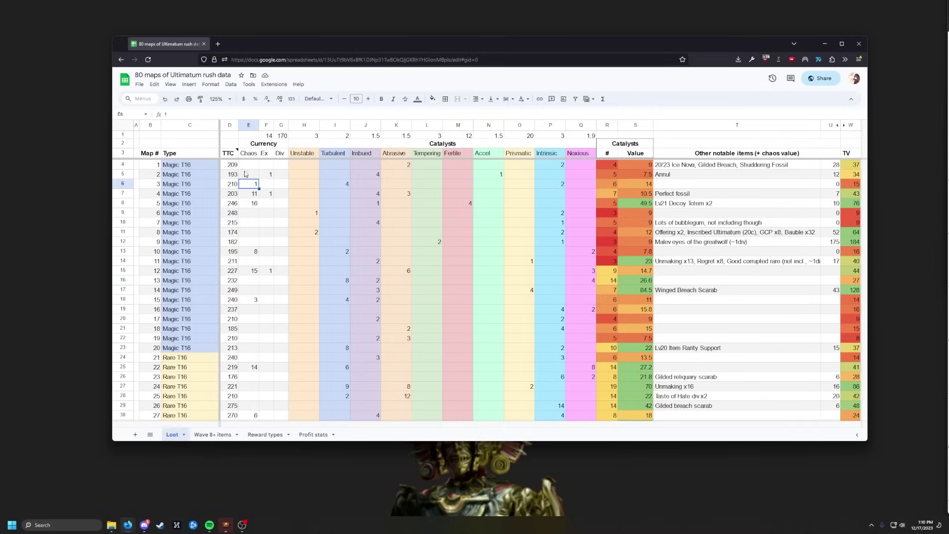
{"action": "left_click_drag", "start_coordinate": [235, 165], "coordinate": [233, 352]}
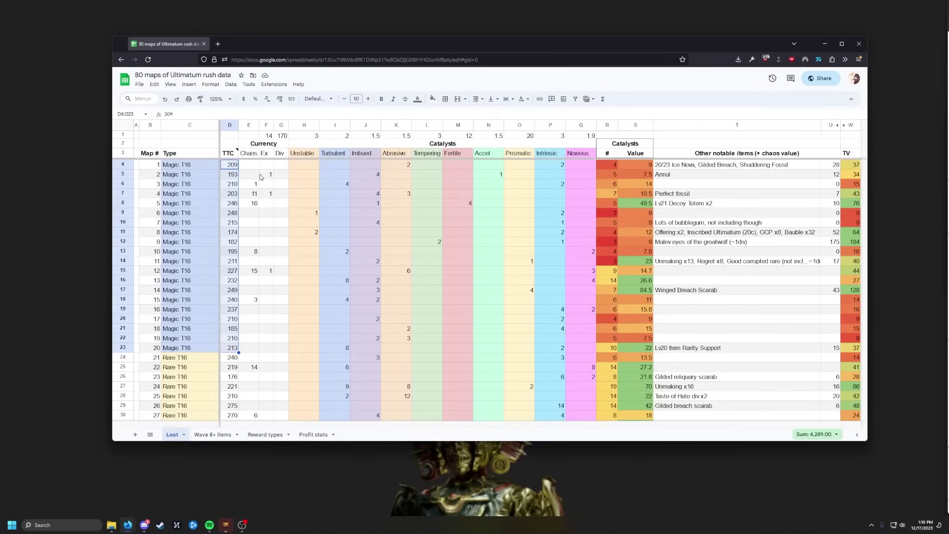
Examine the Chaos, Ex and Div currency columns, including the Div entries of Rare T16 Gilded maps 43 and 44
{"action": "left_click_drag", "start_coordinate": [249, 165], "coordinate": [282, 348]}
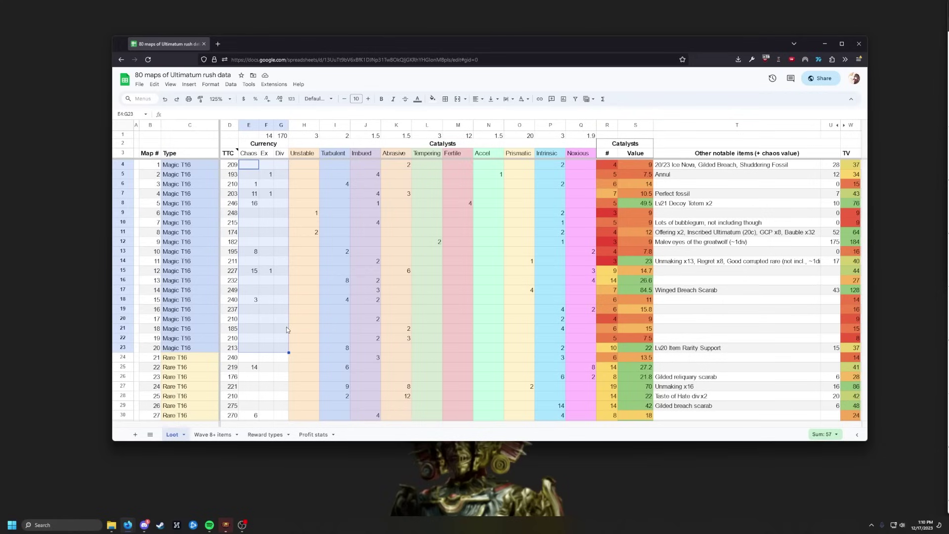
{"action": "scroll", "coordinate": [287, 328], "scroll_direction": "down", "scroll_amount": 6}
{"action": "left_click_drag", "start_coordinate": [280, 280], "coordinate": [284, 292]}
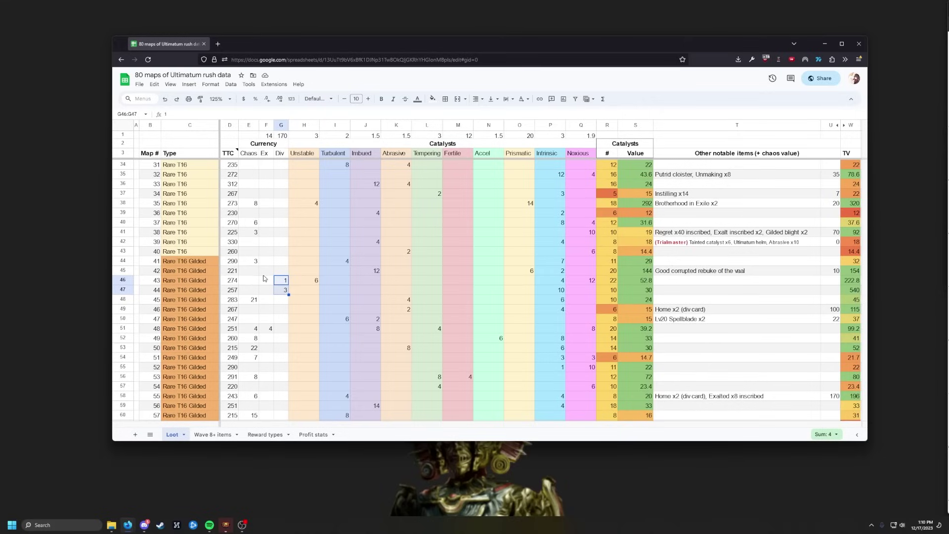
{"action": "left_click_drag", "start_coordinate": [278, 280], "coordinate": [285, 299]}
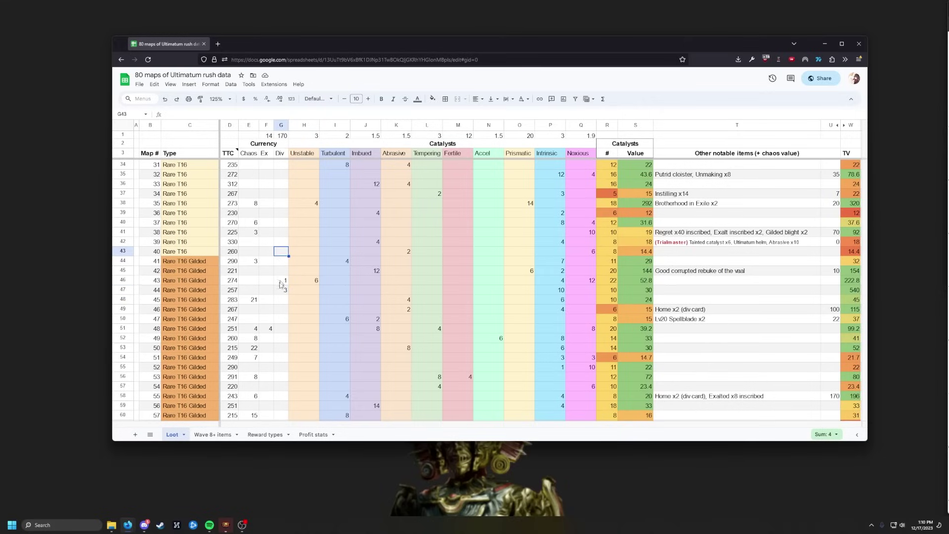
{"action": "scroll", "coordinate": [279, 256], "scroll_direction": "up", "scroll_amount": 3}
{"action": "left_click_drag", "start_coordinate": [284, 184], "coordinate": [286, 316]}
{"action": "scroll", "coordinate": [284, 311], "scroll_direction": "up", "scroll_amount": 6}
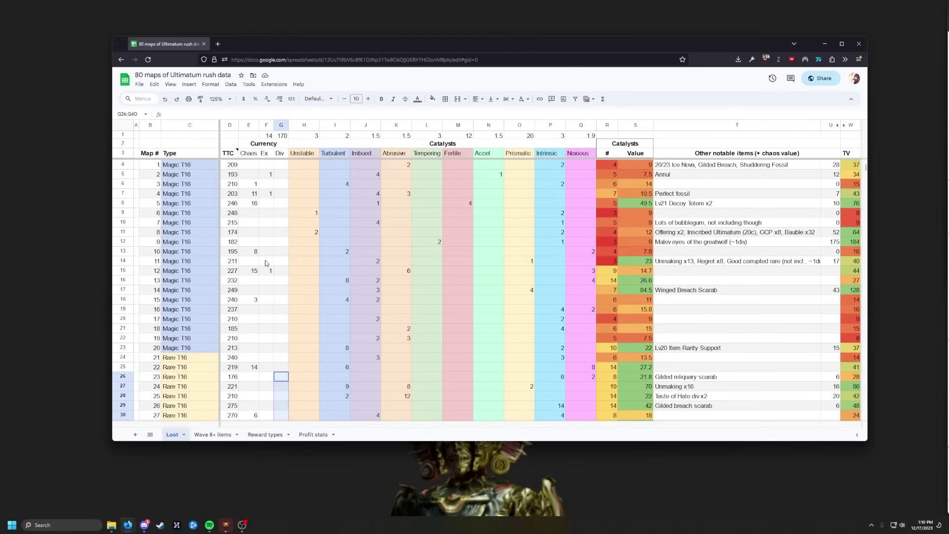
Highlight the individual catalyst drops of the Magic T16 maps, followed by the catalyst number and value columns
{"action": "left_click_drag", "start_coordinate": [304, 164], "coordinate": [576, 343]}
{"action": "left_click_drag", "start_coordinate": [606, 165], "coordinate": [615, 356]}
{"action": "left_click_drag", "start_coordinate": [640, 165], "coordinate": [648, 377]}
Review the Other notable items column and the TV column for the Magic T16 and first Rare T16 maps
{"action": "left_click", "coordinate": [741, 261]}
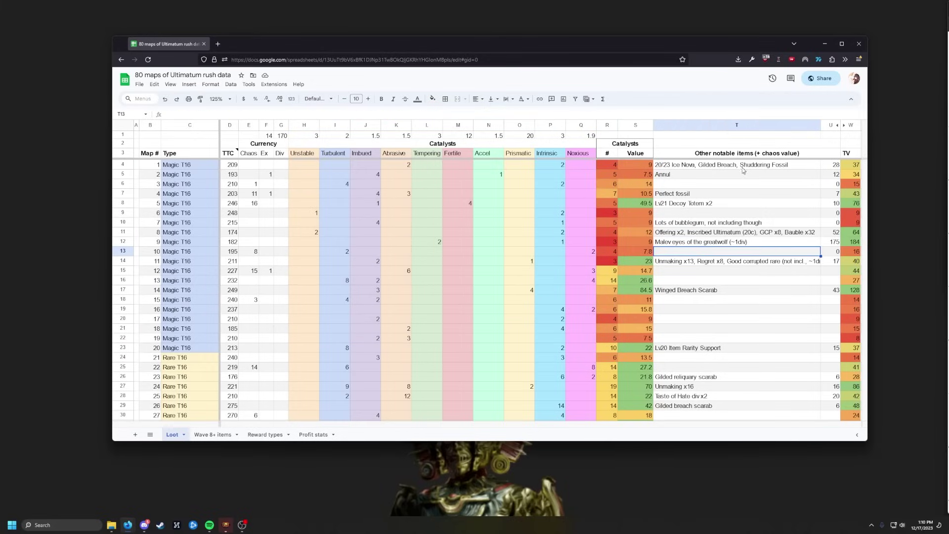
{"action": "left_click_drag", "start_coordinate": [742, 166], "coordinate": [744, 367]}
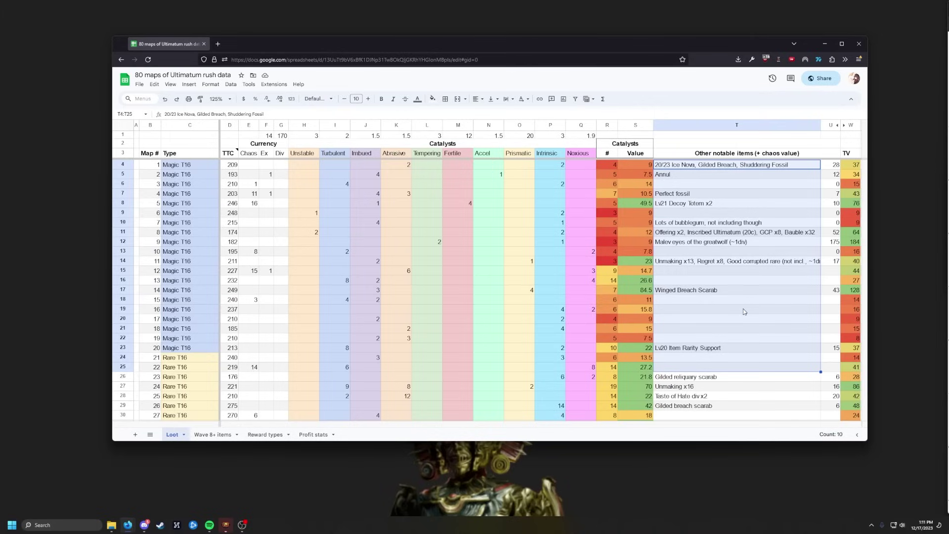
{"action": "left_click", "coordinate": [774, 193]}
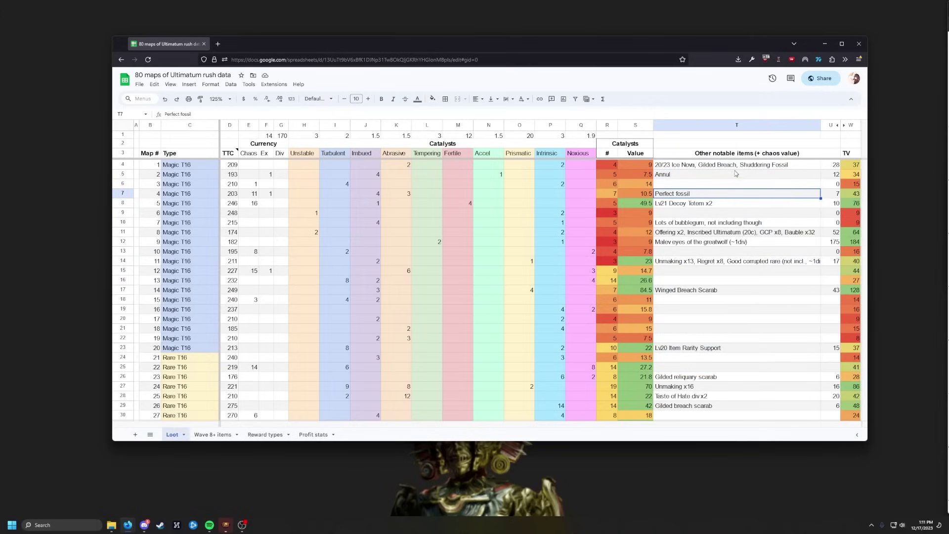
{"action": "left_click_drag", "start_coordinate": [736, 166], "coordinate": [819, 282]}
{"action": "left_click", "coordinate": [845, 203]}
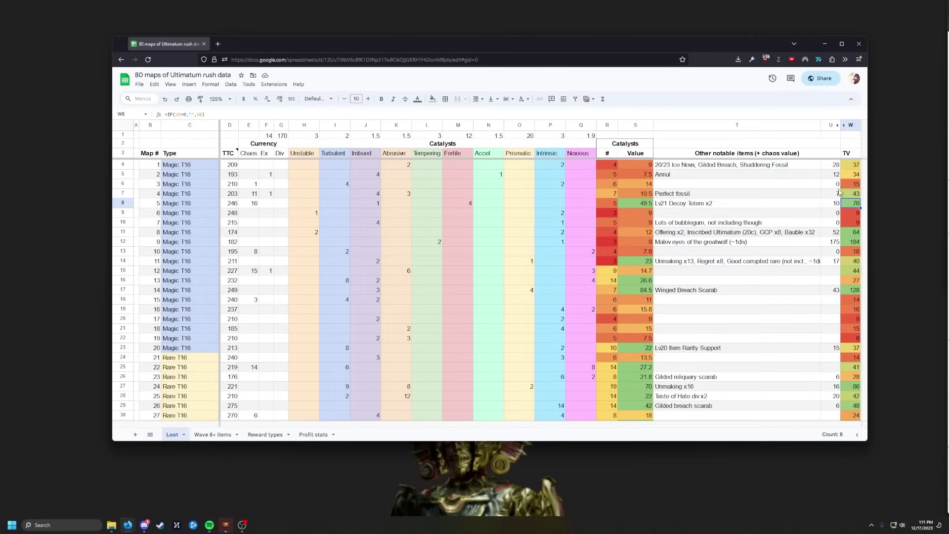
{"action": "left_click_drag", "start_coordinate": [851, 164], "coordinate": [854, 397]}
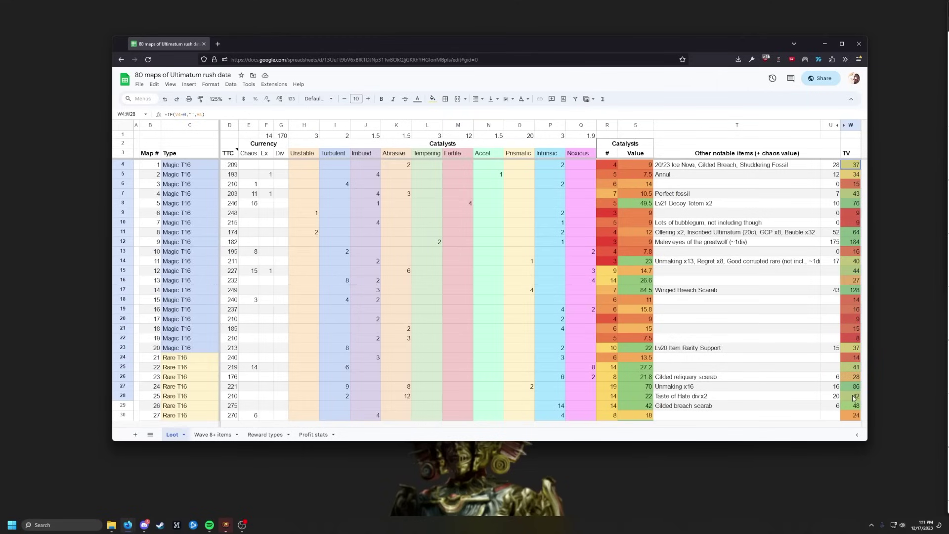
{"action": "scroll", "coordinate": [791, 297], "scroll_direction": "down", "scroll_amount": 3}
{"action": "left_click", "coordinate": [658, 242]}
{"action": "scroll", "coordinate": [654, 198], "scroll_direction": "up", "scroll_amount": 3}
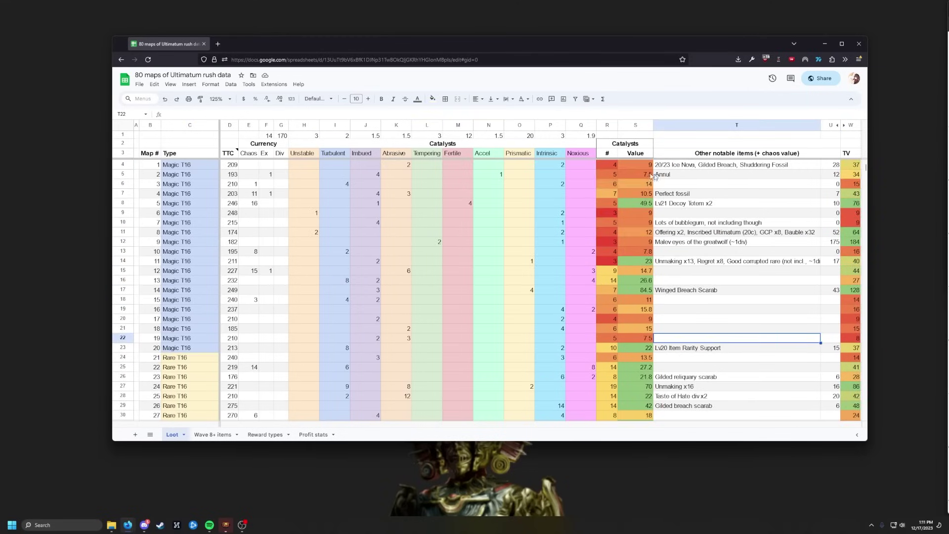
{"action": "left_click_drag", "start_coordinate": [743, 166], "coordinate": [746, 328]}
{"action": "left_click", "coordinate": [750, 311]}
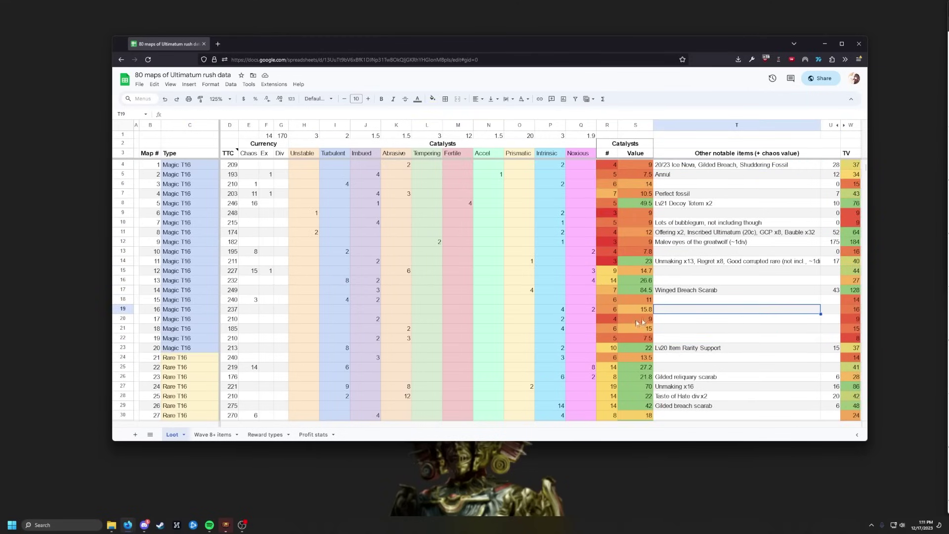
Open the Wave 8+ items sheet and review the recorded wave rewards for the Magic, Rare, Gilded and Gruelling maps
{"action": "left_click", "coordinate": [210, 434]}
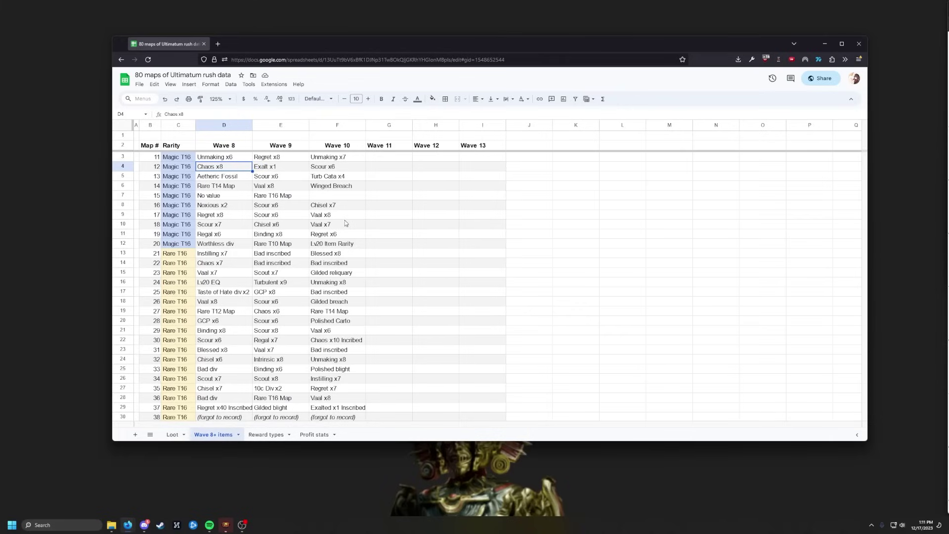
{"action": "left_click_drag", "start_coordinate": [225, 159], "coordinate": [315, 248]}
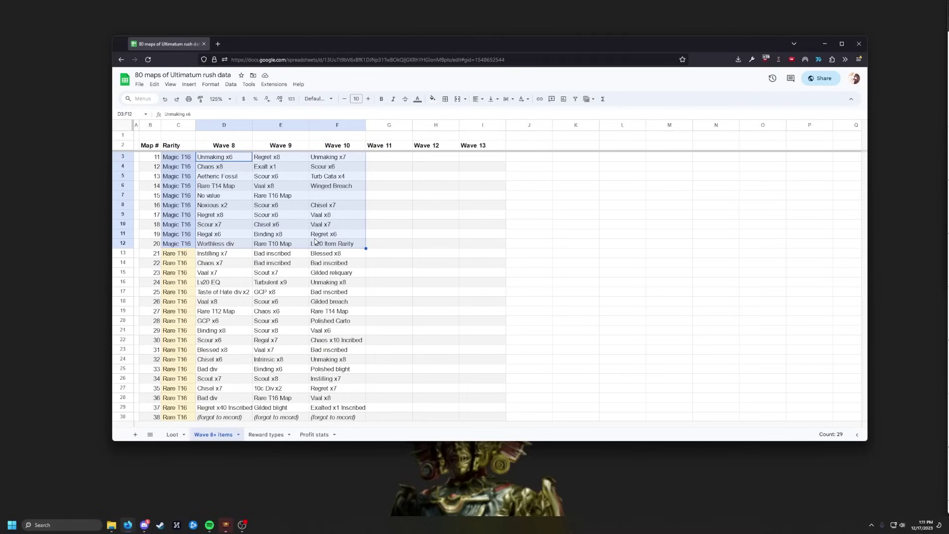
{"action": "left_click_drag", "start_coordinate": [225, 253], "coordinate": [324, 385]}
{"action": "scroll", "coordinate": [351, 300], "scroll_direction": "down", "scroll_amount": 2}
{"action": "scroll", "coordinate": [324, 385], "scroll_direction": "down", "scroll_amount": 7}
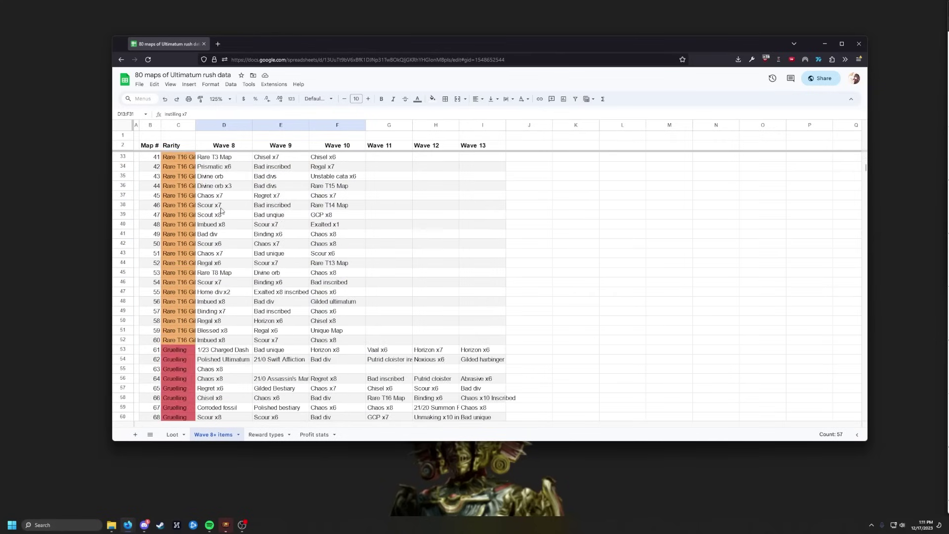
{"action": "left_click_drag", "start_coordinate": [212, 205], "coordinate": [341, 383]}
{"action": "scroll", "coordinate": [346, 336], "scroll_direction": "down", "scroll_amount": 7}
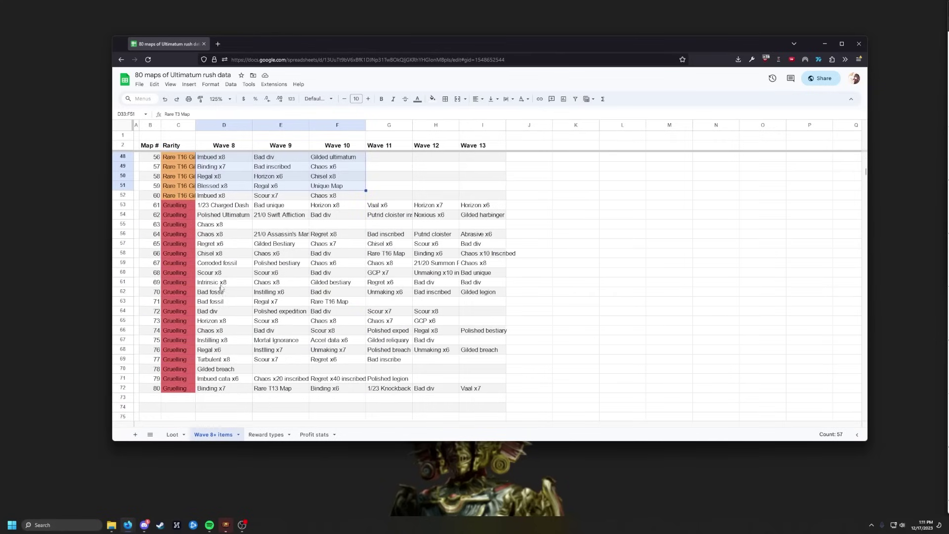
{"action": "left_click_drag", "start_coordinate": [212, 207], "coordinate": [489, 390]}
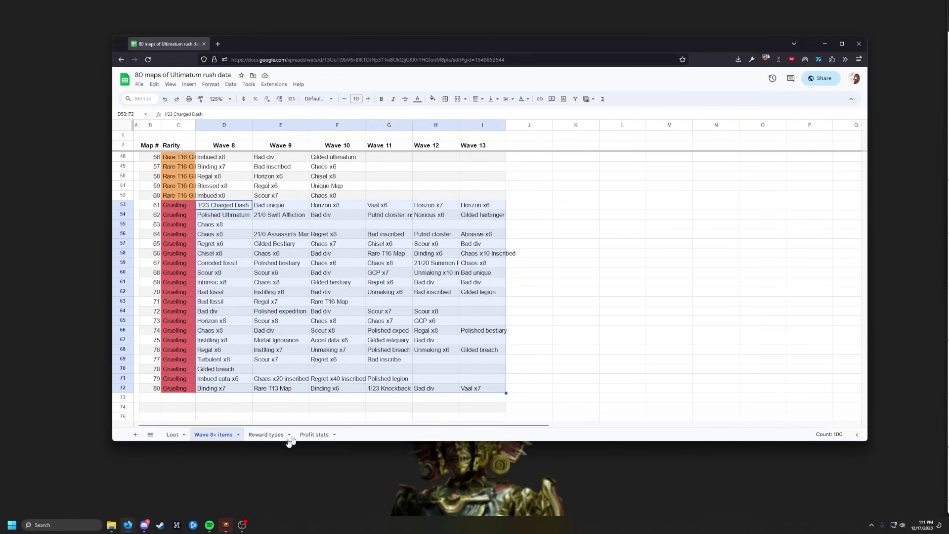
{"action": "scroll", "coordinate": [319, 393], "scroll_direction": "up", "scroll_amount": 10}
{"action": "scroll", "coordinate": [319, 393], "scroll_direction": "up", "scroll_amount": 5}
Open the Reward types sheet and examine the reward type per effective wave for the Rare T16 Gilded maps
{"action": "left_click", "coordinate": [266, 435]}
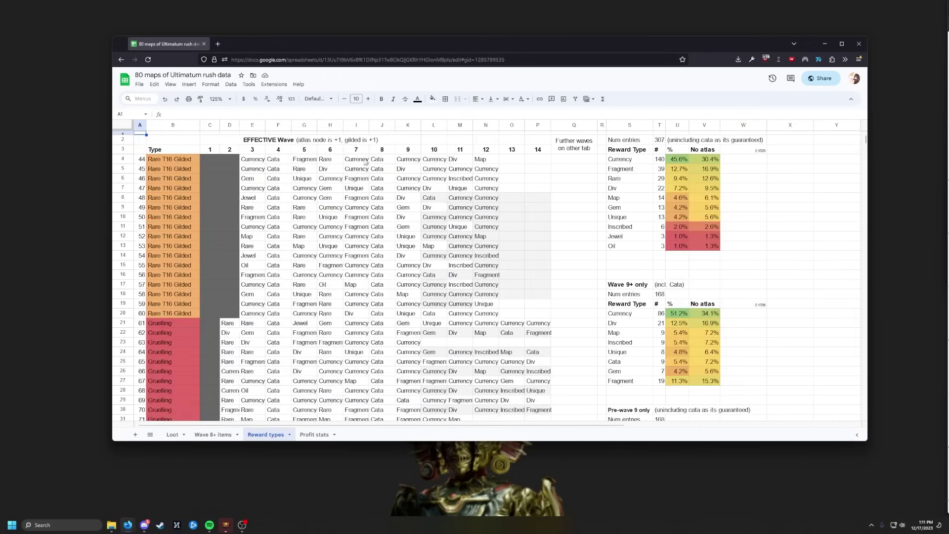
{"action": "scroll", "coordinate": [385, 193], "scroll_direction": "down", "scroll_amount": 2}
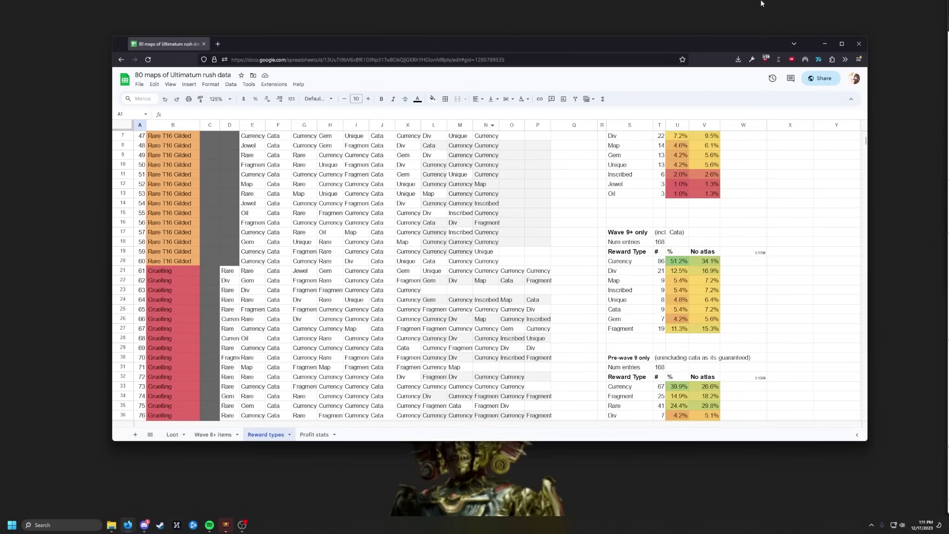
{"action": "scroll", "coordinate": [344, 163], "scroll_direction": "up", "scroll_amount": 2}
{"action": "left_click_drag", "start_coordinate": [255, 160], "coordinate": [462, 316]}
{"action": "left_click", "coordinate": [275, 208]}
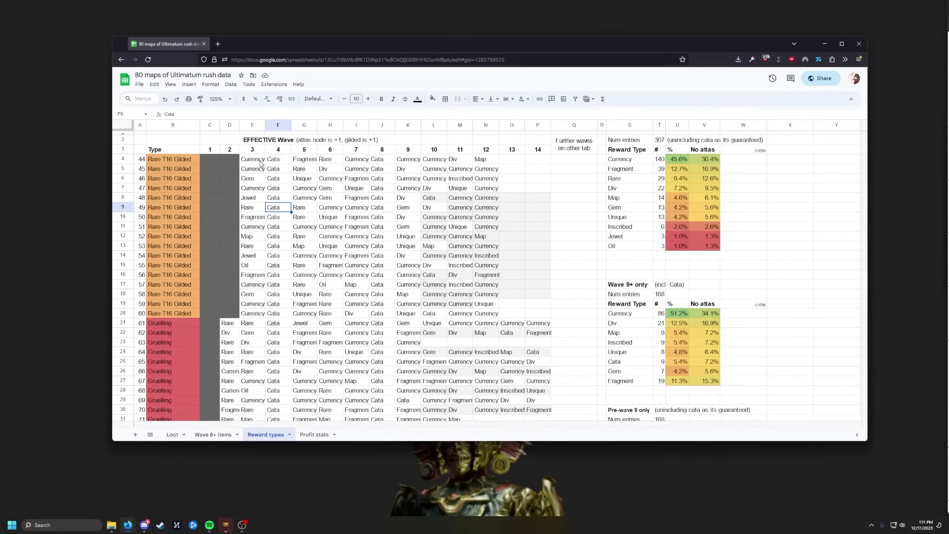
{"action": "left_click_drag", "start_coordinate": [260, 163], "coordinate": [486, 304]}
Examine the overall Reward Type summary table from Currency to Oil, focusing on the Currency, Fragment and Rare entries
{"action": "left_click", "coordinate": [626, 163]}
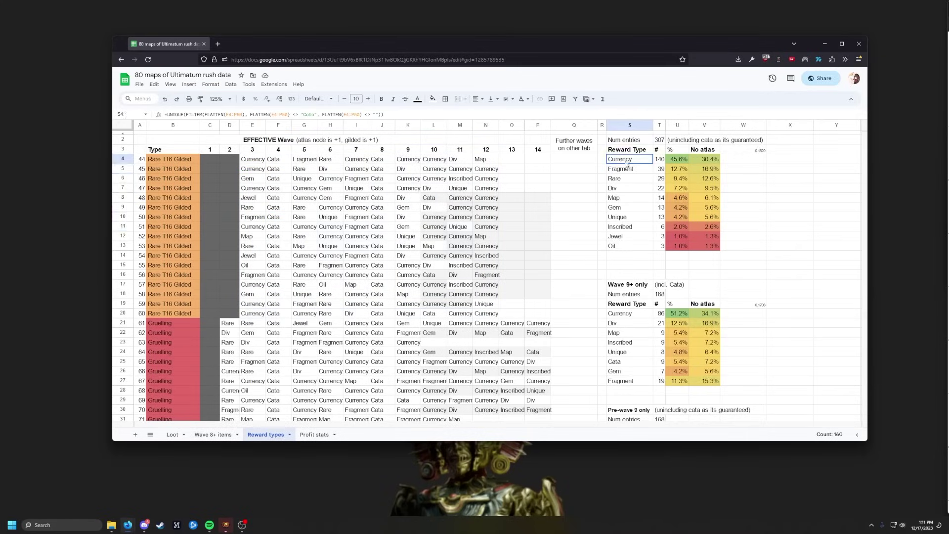
{"action": "left_click_drag", "start_coordinate": [627, 163], "coordinate": [617, 244]}
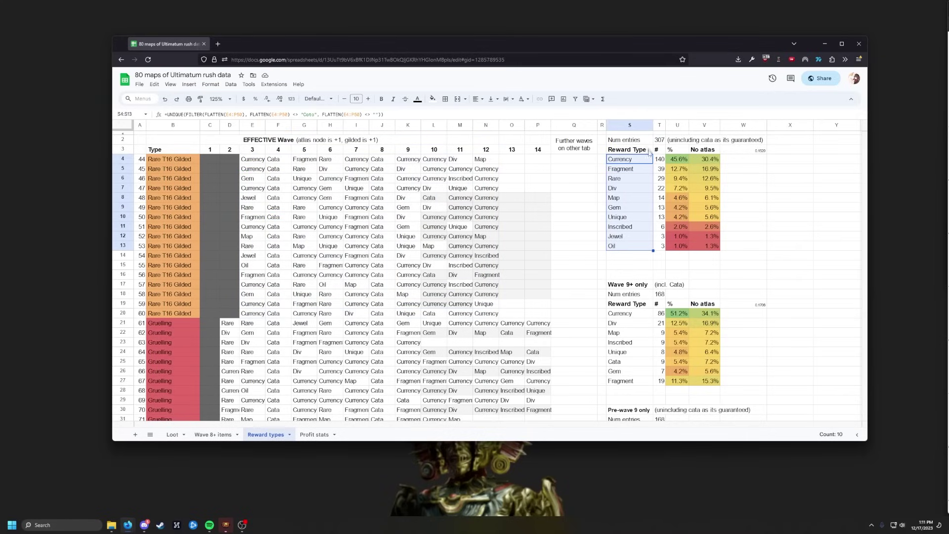
{"action": "left_click", "coordinate": [620, 170]}
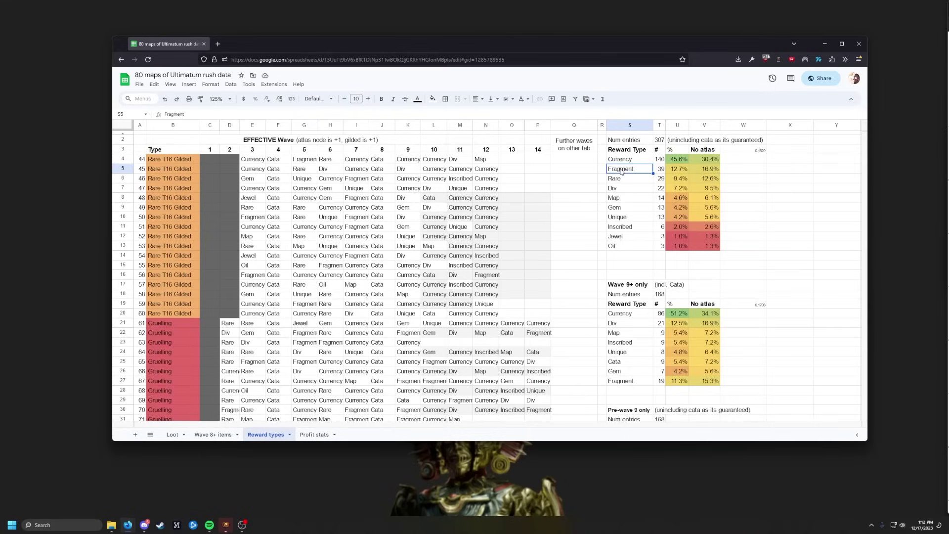
{"action": "left_click", "coordinate": [627, 243]}
{"action": "left_click", "coordinate": [626, 254]}
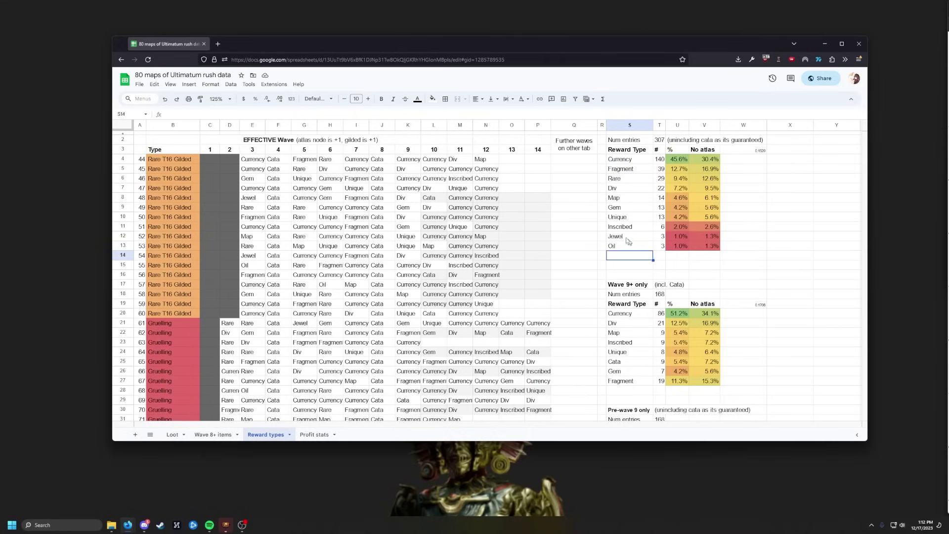
{"action": "left_click", "coordinate": [623, 179]}
{"action": "left_click", "coordinate": [626, 163]}
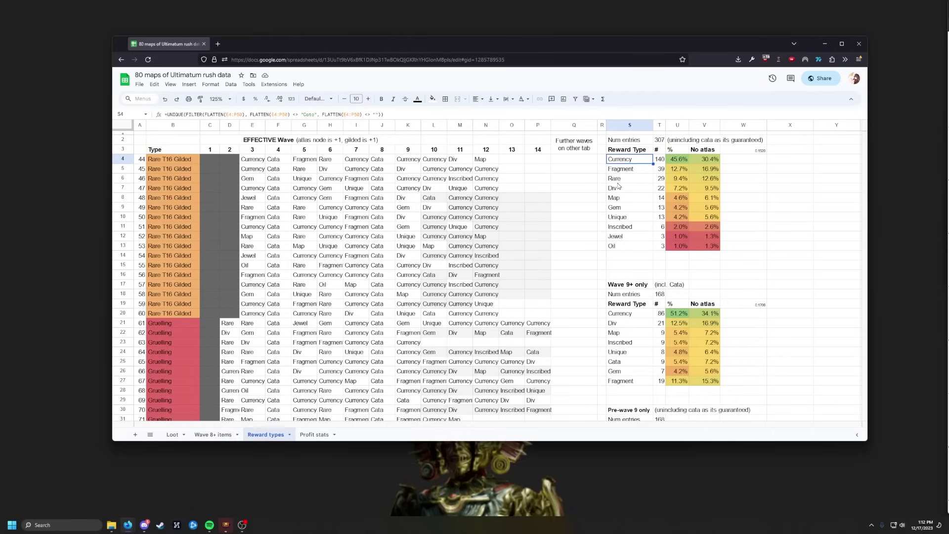
{"action": "left_click", "coordinate": [626, 171]}
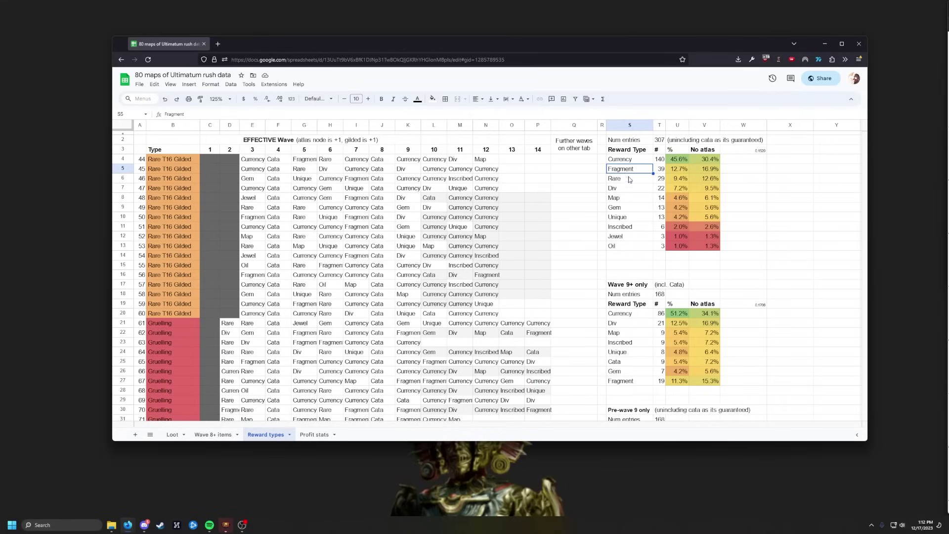
{"action": "left_click", "coordinate": [625, 175]}
{"action": "left_click", "coordinate": [622, 162]}
{"action": "key", "text": "Down"}
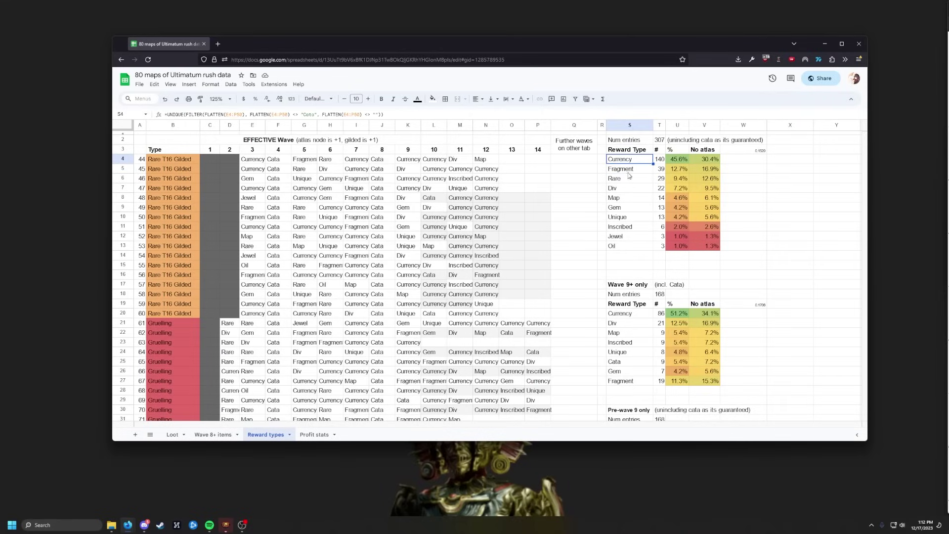
Compare the Currency reward's % and No atlas values in the overall Reward Type summary table
{"action": "left_click_drag", "start_coordinate": [631, 162], "coordinate": [703, 164]}
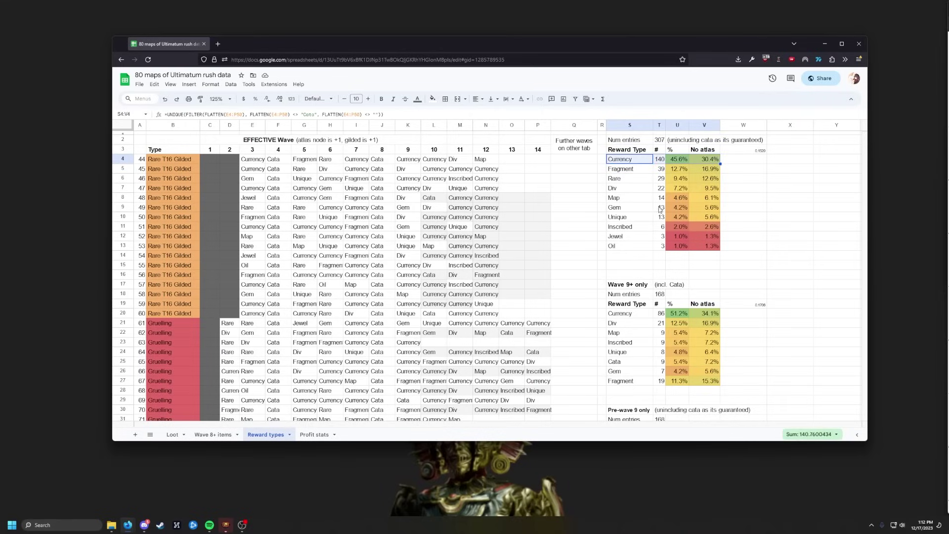
{"action": "left_click", "coordinate": [700, 164]}
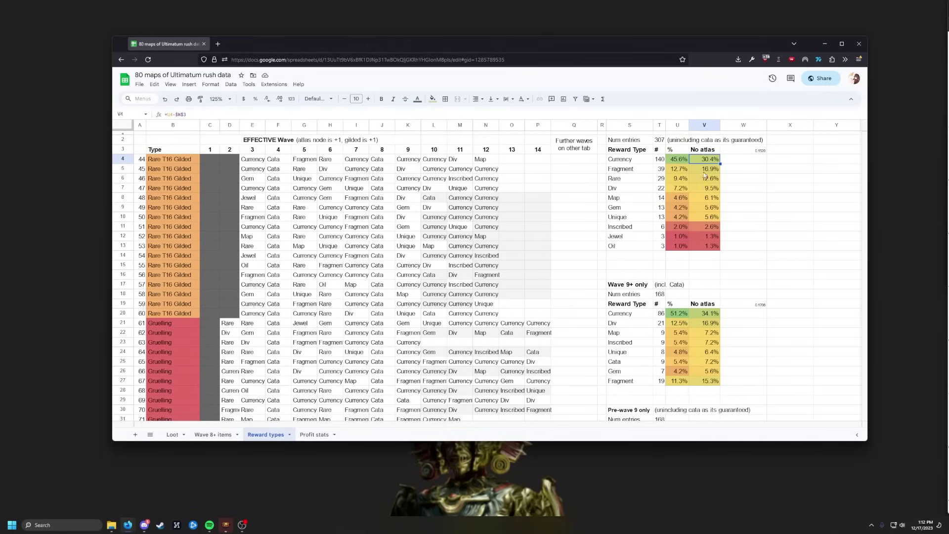
{"action": "left_click", "coordinate": [678, 161]}
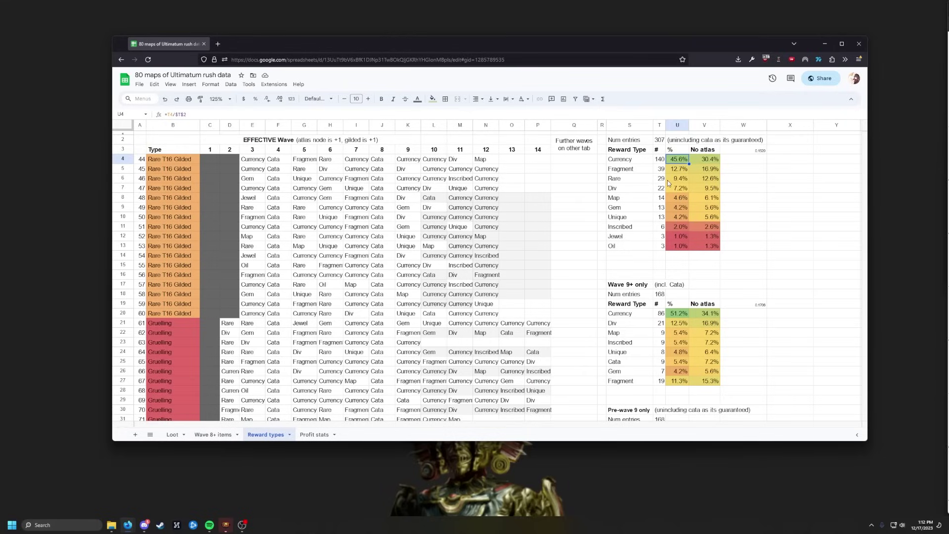
Go through the overall summary's reward types one by one from Rare to Oil
{"action": "left_click", "coordinate": [623, 179]}
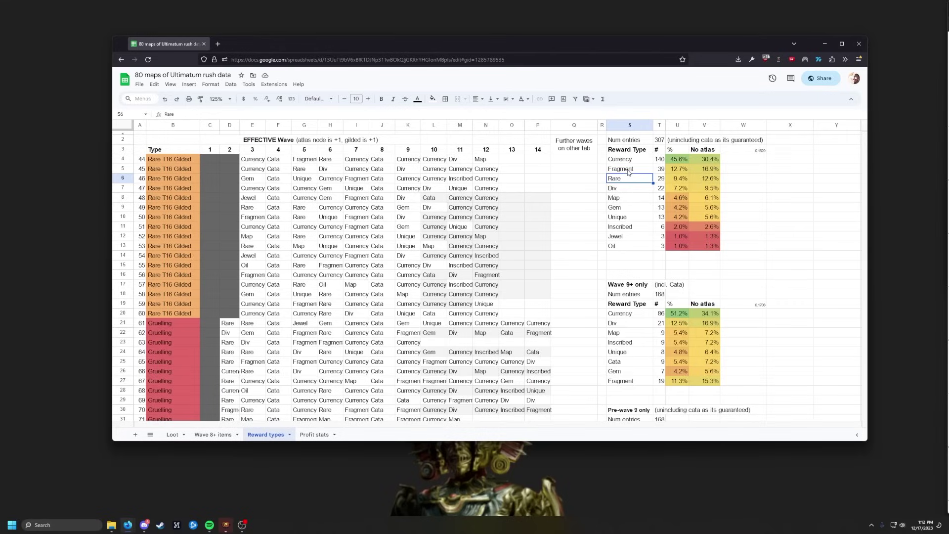
{"action": "left_click", "coordinate": [626, 189]}
{"action": "left_click", "coordinate": [626, 200]}
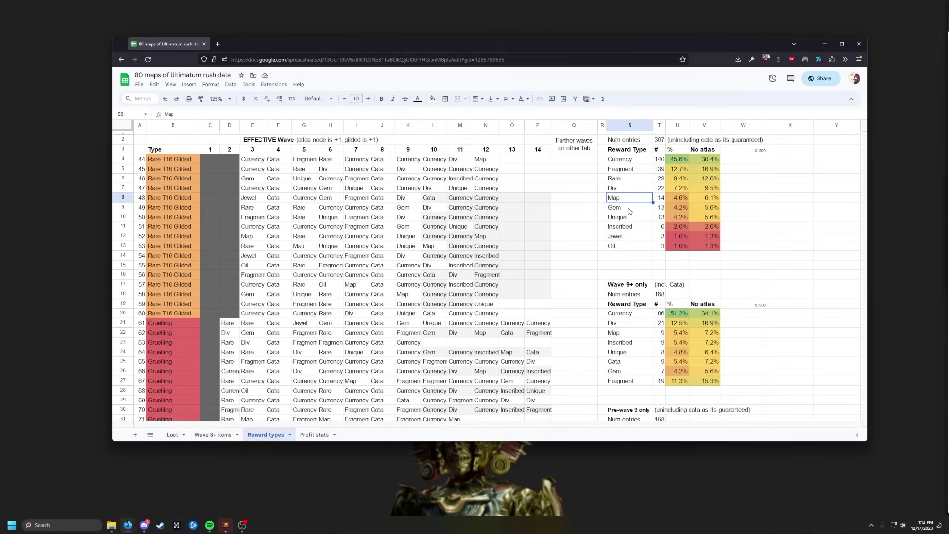
{"action": "left_click", "coordinate": [628, 210]}
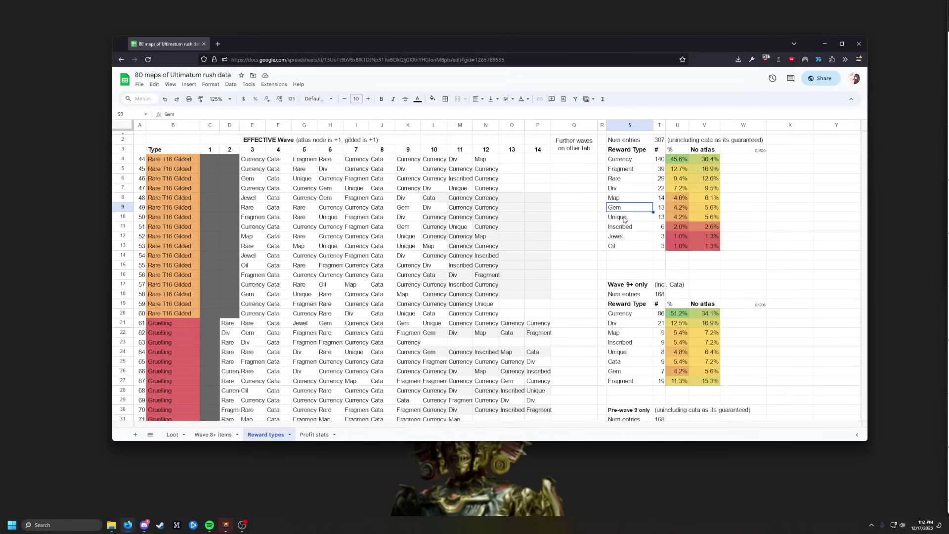
{"action": "left_click", "coordinate": [624, 218]}
{"action": "left_click", "coordinate": [628, 227]}
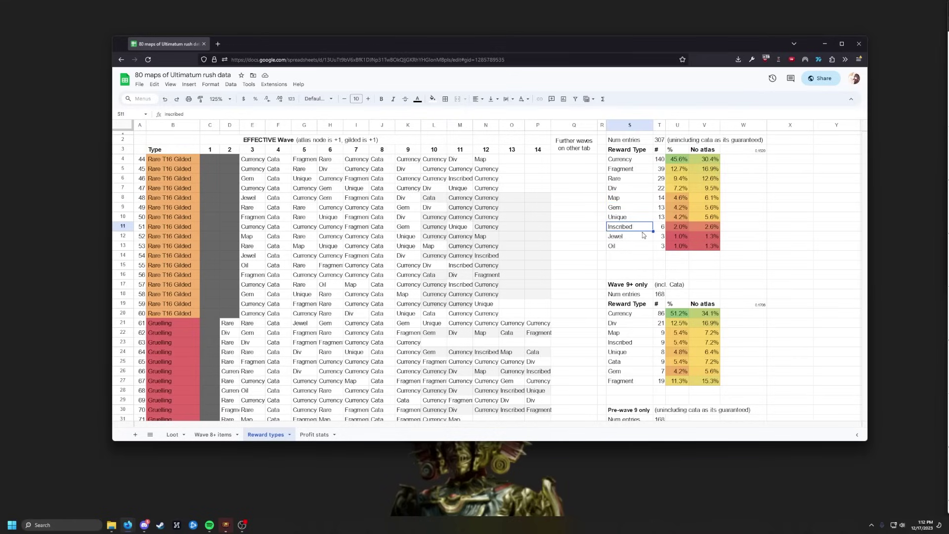
{"action": "left_click", "coordinate": [639, 238]}
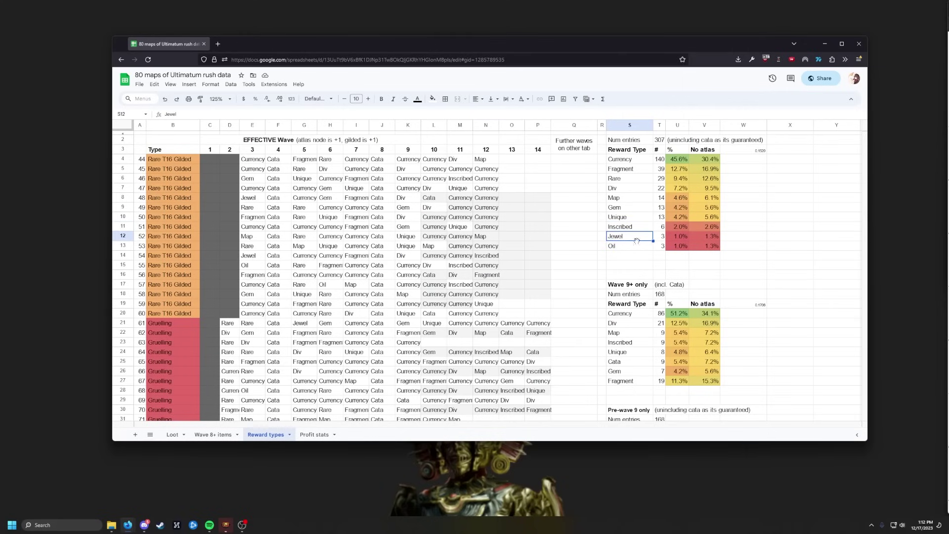
{"action": "left_click", "coordinate": [637, 244]}
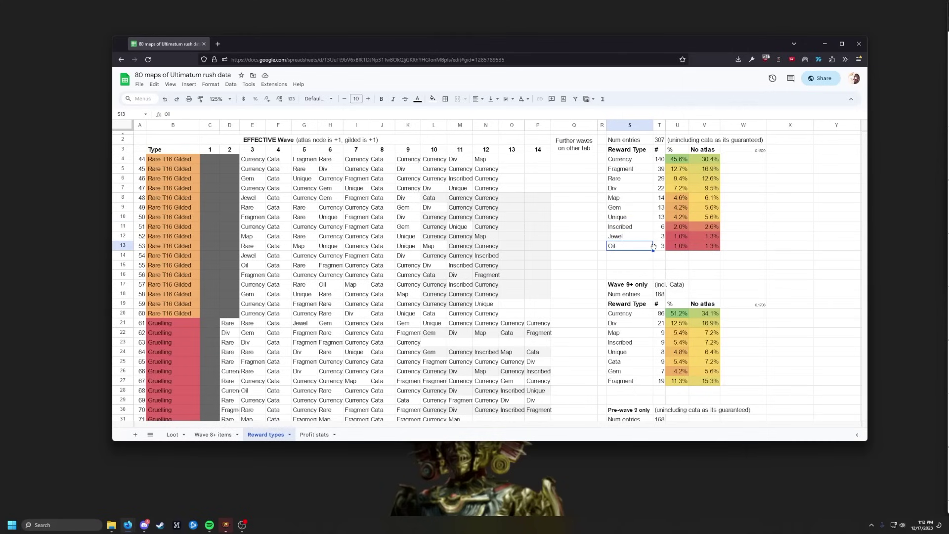
Examine the Wave 9+ only table and highlight the effective wave 9 to 12 rewards it covers in the map grid
{"action": "scroll", "coordinate": [653, 246], "scroll_direction": "down", "scroll_amount": 3}
{"action": "left_click_drag", "start_coordinate": [630, 174], "coordinate": [713, 285]}
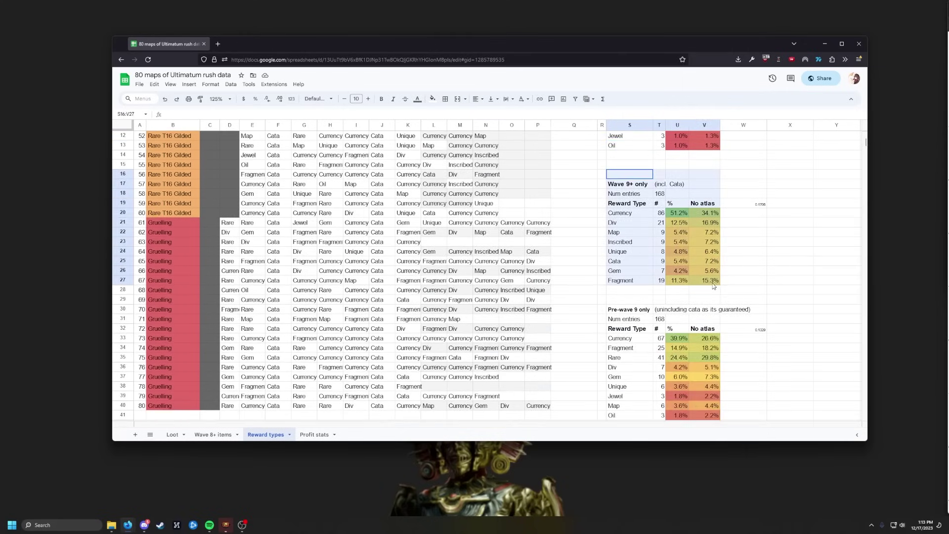
{"action": "left_click_drag", "start_coordinate": [628, 184], "coordinate": [708, 286]}
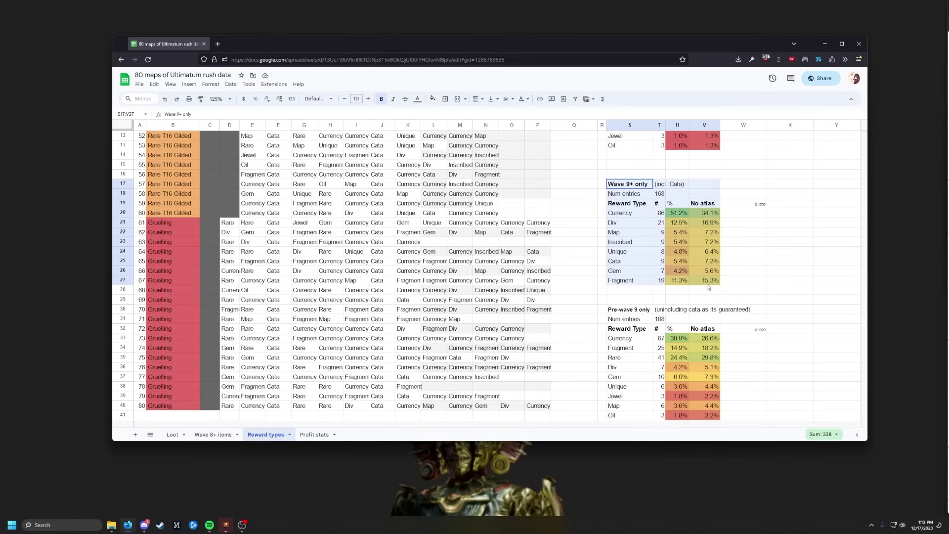
{"action": "scroll", "coordinate": [428, 165], "scroll_direction": "up", "scroll_amount": 3}
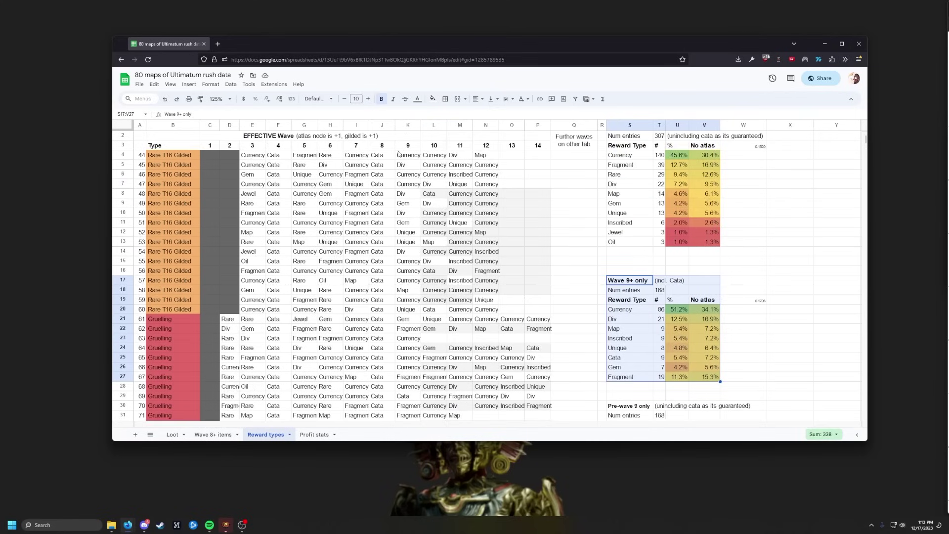
{"action": "left_click_drag", "start_coordinate": [398, 153], "coordinate": [485, 377]}
{"action": "scroll", "coordinate": [485, 377], "scroll_direction": "down", "scroll_amount": 4}
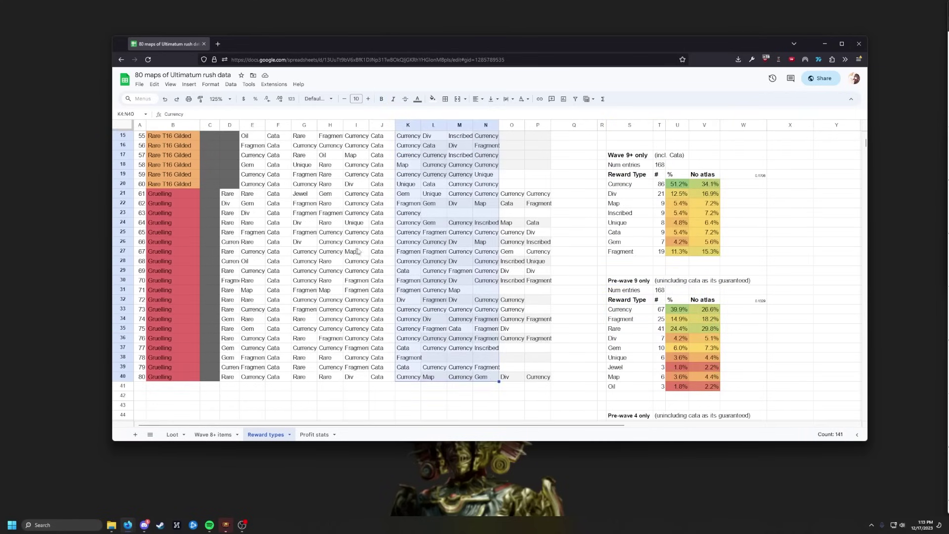
Highlight the wave 8 Cata rewards for maps 44 to 80 and revisit the adjacent wave 9 to 12 rewards
{"action": "scroll", "coordinate": [357, 252], "scroll_direction": "up", "scroll_amount": 5}
{"action": "left_click", "coordinate": [381, 163]}
{"action": "scroll", "coordinate": [381, 163], "scroll_direction": "down", "scroll_amount": 5}
{"action": "left_click", "coordinate": [381, 377], "text": "shift"}
{"action": "scroll", "coordinate": [453, 299], "scroll_direction": "up", "scroll_amount": 2}
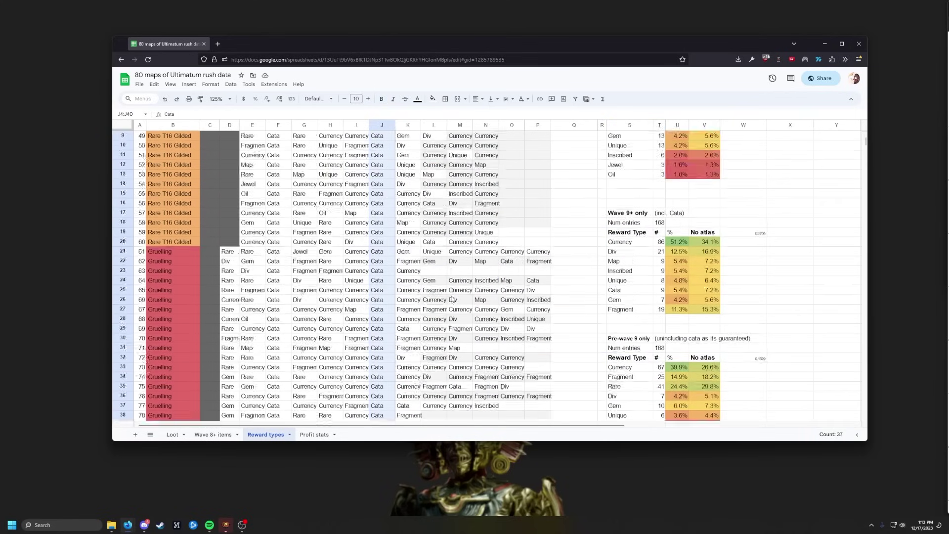
{"action": "scroll", "coordinate": [452, 299], "scroll_direction": "up", "scroll_amount": 2}
{"action": "left_click_drag", "start_coordinate": [408, 158], "coordinate": [486, 357]}
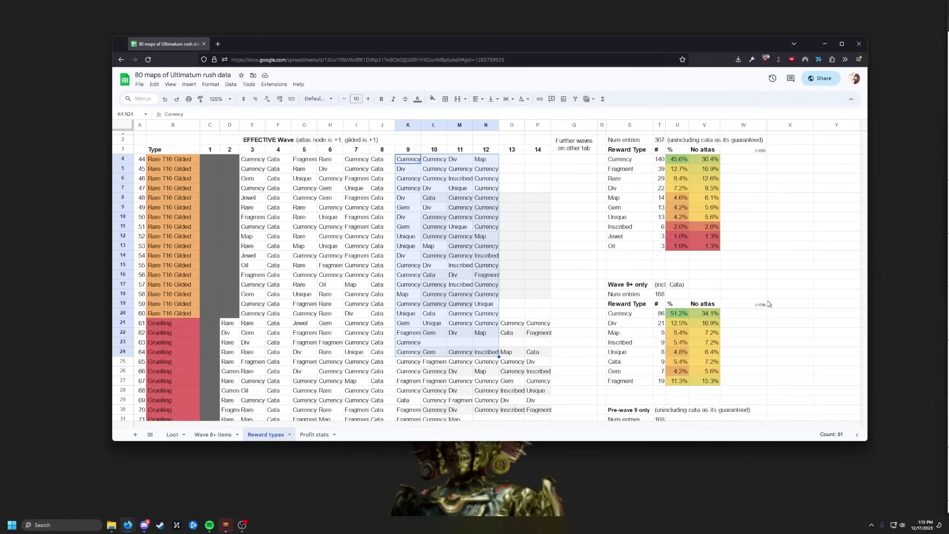
Examine the Pre-wave 9 only table from Currency to Oil, highlighting its % column
{"action": "scroll", "coordinate": [741, 297], "scroll_direction": "down", "scroll_amount": 4}
{"action": "left_click_drag", "start_coordinate": [623, 212], "coordinate": [707, 280]}
{"action": "scroll", "coordinate": [681, 304], "scroll_direction": "down", "scroll_amount": 5}
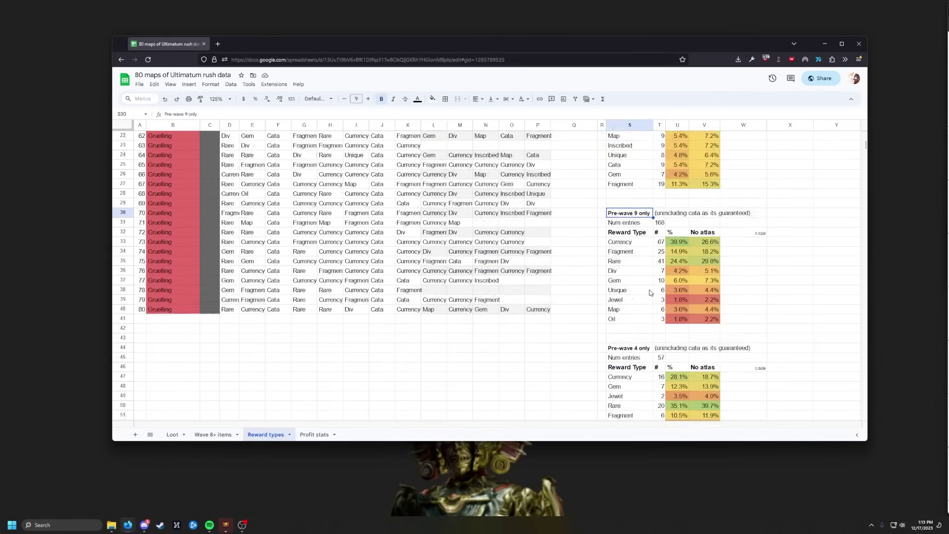
{"action": "left_click_drag", "start_coordinate": [629, 193], "coordinate": [709, 272]}
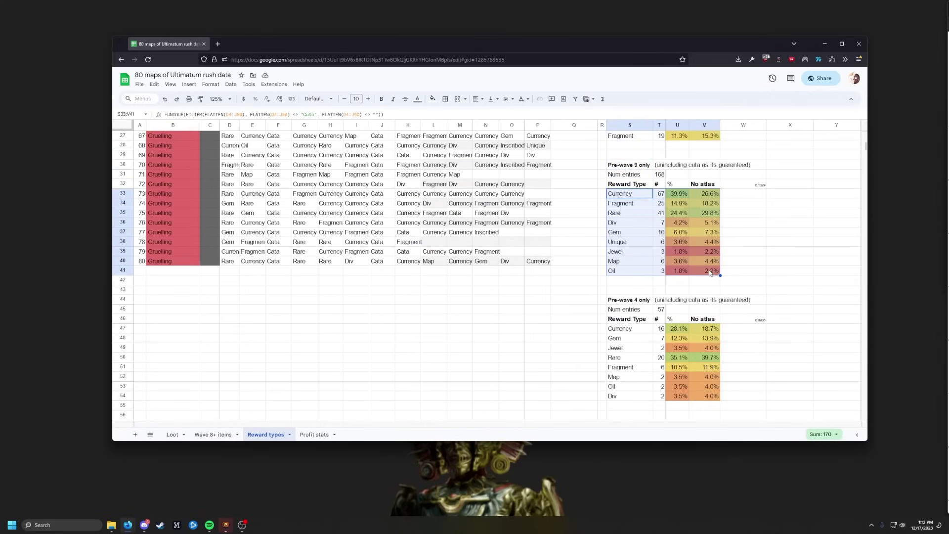
{"action": "left_click", "coordinate": [732, 254]}
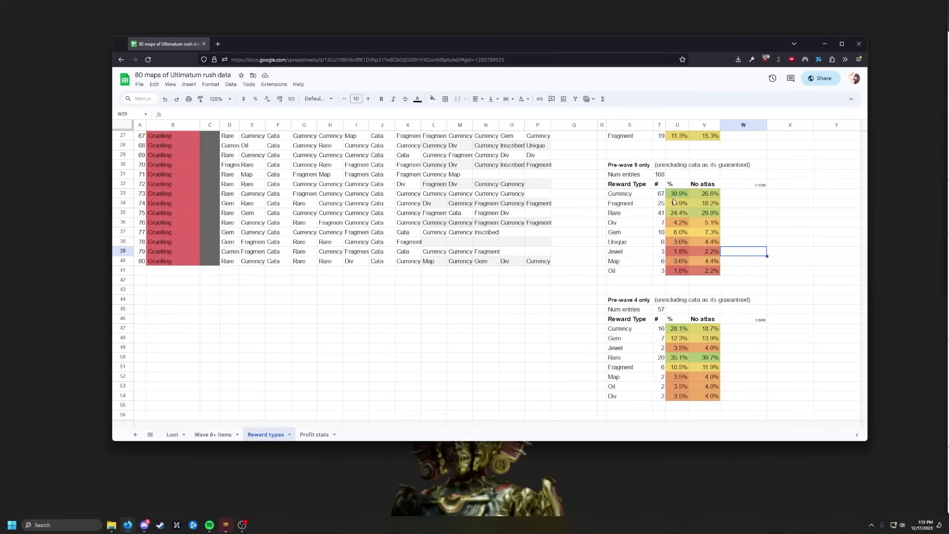
{"action": "left_click_drag", "start_coordinate": [677, 193], "coordinate": [681, 277]}
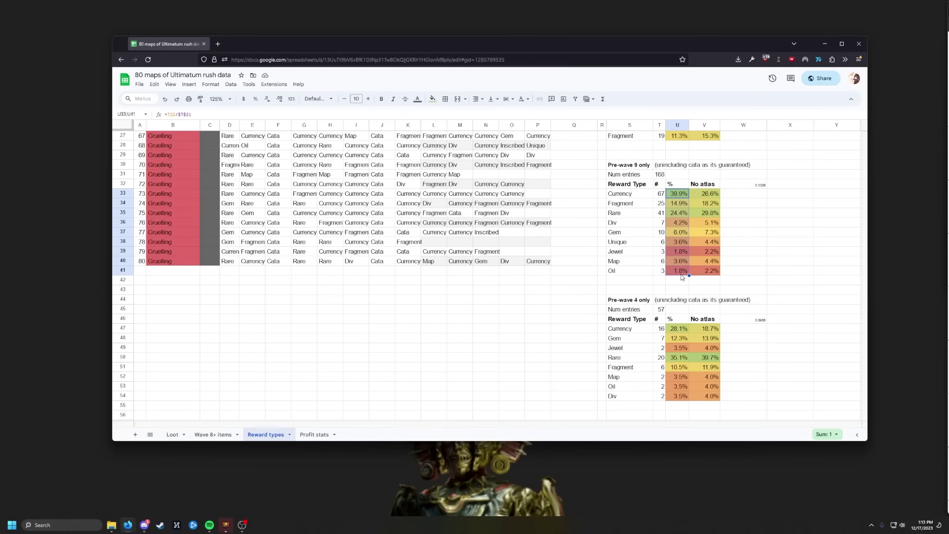
Compare the % columns of the Wave 9+ only and Pre-wave 4 only tables
{"action": "scroll", "coordinate": [681, 277], "scroll_direction": "up", "scroll_amount": 3}
{"action": "left_click_drag", "start_coordinate": [678, 212], "coordinate": [681, 284]}
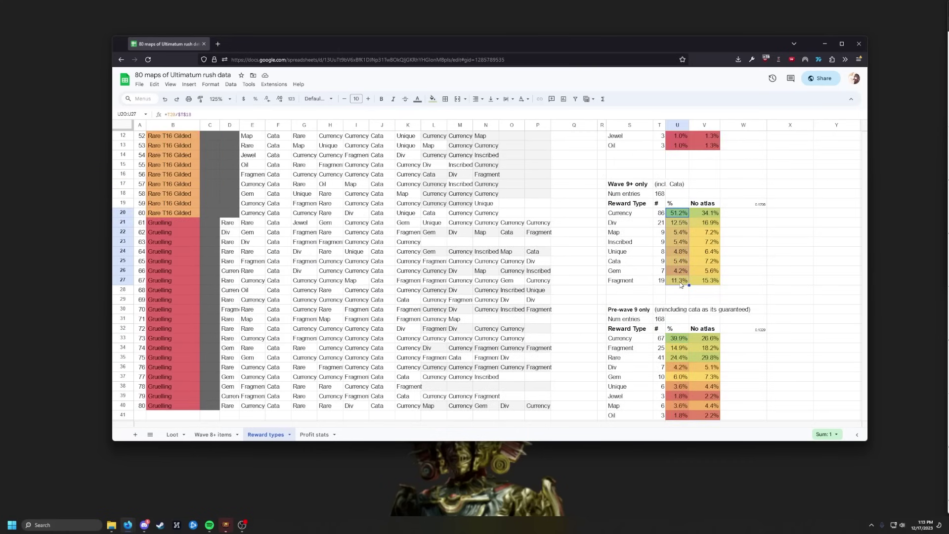
{"action": "scroll", "coordinate": [653, 276], "scroll_direction": "up", "scroll_amount": 4}
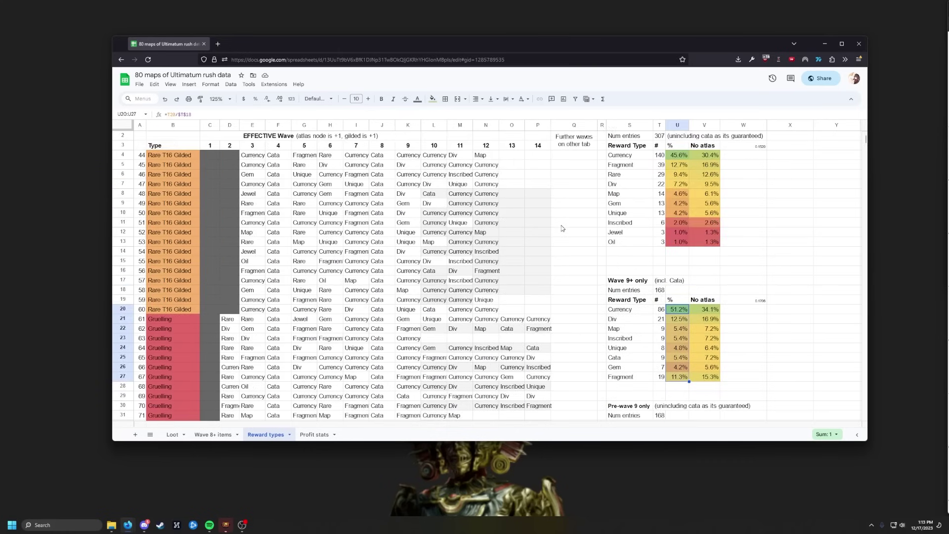
{"action": "scroll", "coordinate": [625, 267], "scroll_direction": "down", "scroll_amount": 4}
{"action": "scroll", "coordinate": [625, 268], "scroll_direction": "down", "scroll_amount": 5}
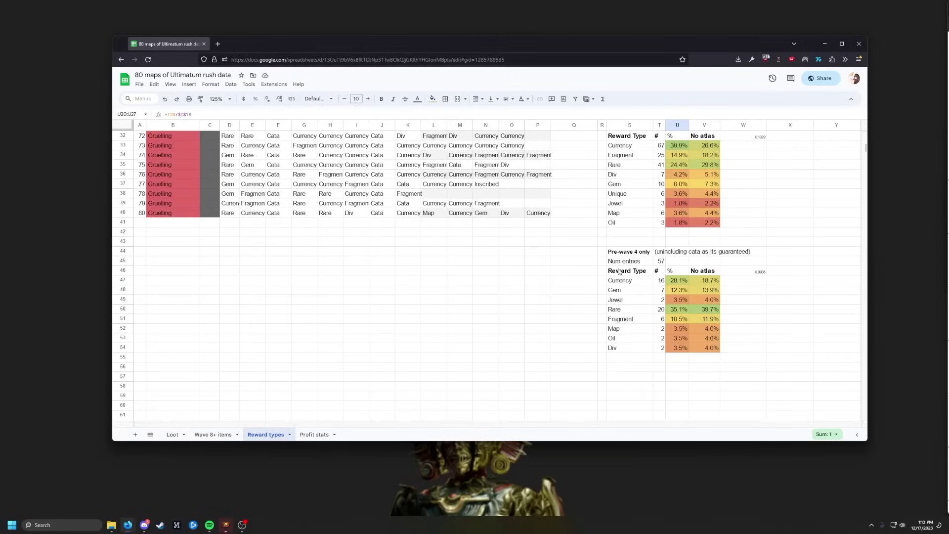
{"action": "left_click_drag", "start_coordinate": [678, 283], "coordinate": [672, 349]}
Highlight the greyed-out wave 1 cells of the Gruelling maps, C21:C40
{"action": "scroll", "coordinate": [246, 283], "scroll_direction": "up", "scroll_amount": 7}
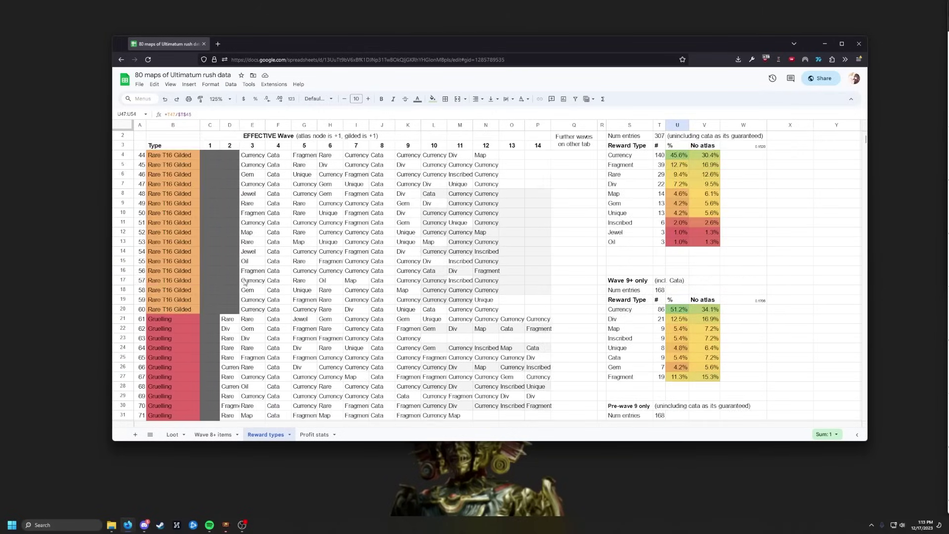
{"action": "scroll", "coordinate": [243, 255], "scroll_direction": "down", "scroll_amount": 3}
{"action": "left_click_drag", "start_coordinate": [212, 223], "coordinate": [210, 373]}
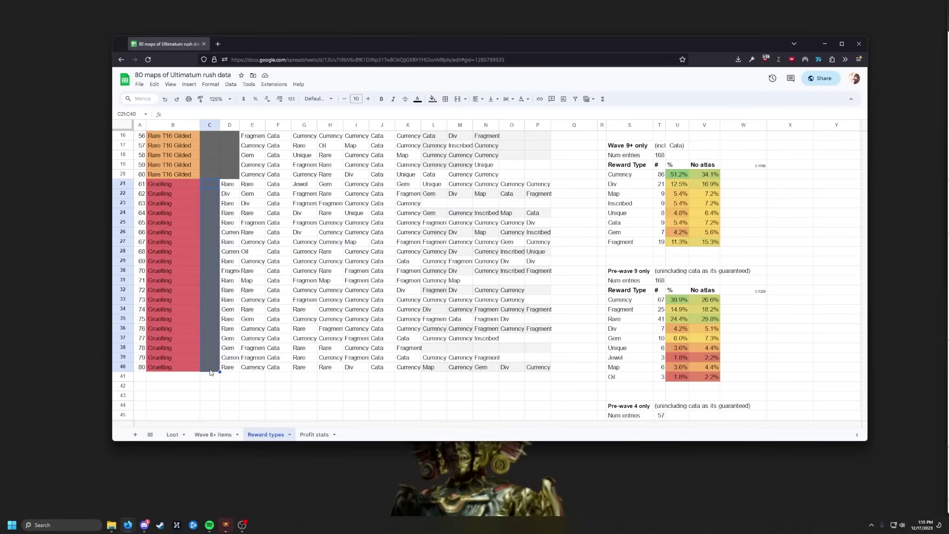
Compare the Rare reward's % and No atlas values in the Pre-wave 9 only and Pre-wave 4 only tables
{"action": "left_click", "coordinate": [736, 329]}
{"action": "left_click", "coordinate": [679, 320]}
{"action": "scroll", "coordinate": [680, 322], "scroll_direction": "down", "scroll_amount": 5}
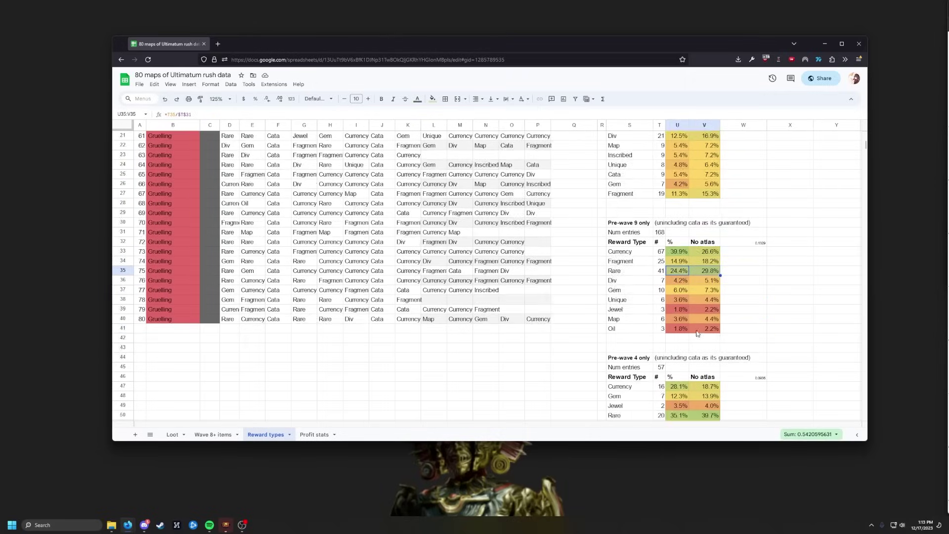
{"action": "left_click", "coordinate": [683, 324]}
{"action": "left_click_drag", "start_coordinate": [683, 324], "coordinate": [709, 323]}
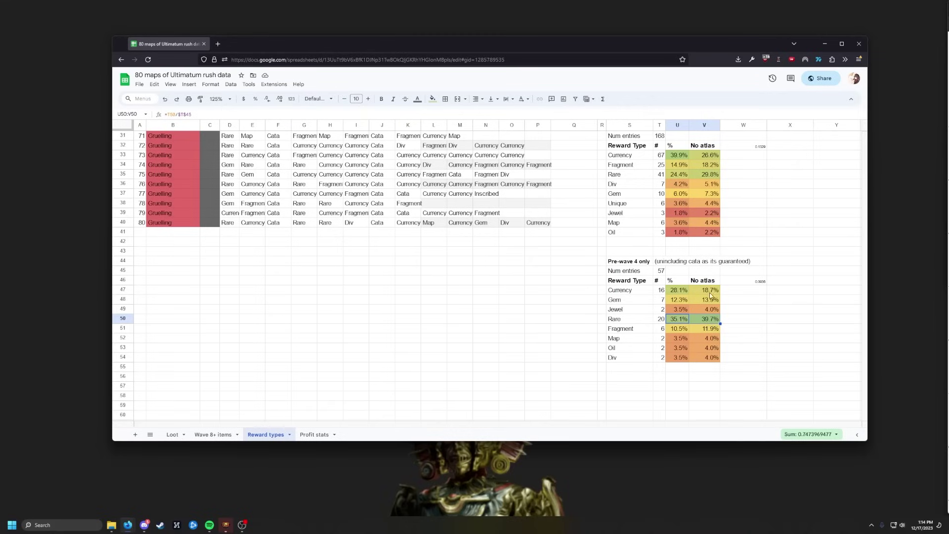
{"action": "scroll", "coordinate": [693, 293], "scroll_direction": "down", "scroll_amount": 2}
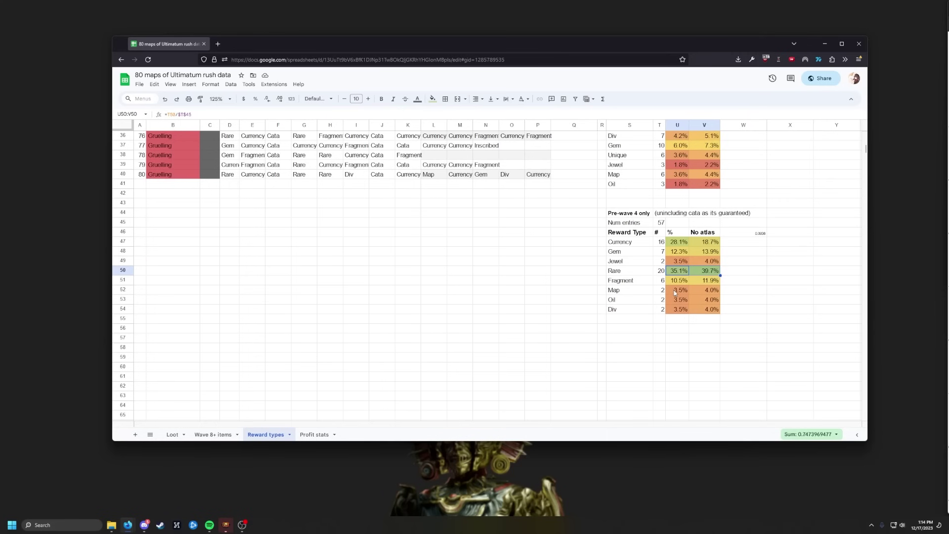
{"action": "scroll", "coordinate": [674, 293], "scroll_direction": "up", "scroll_amount": 12}
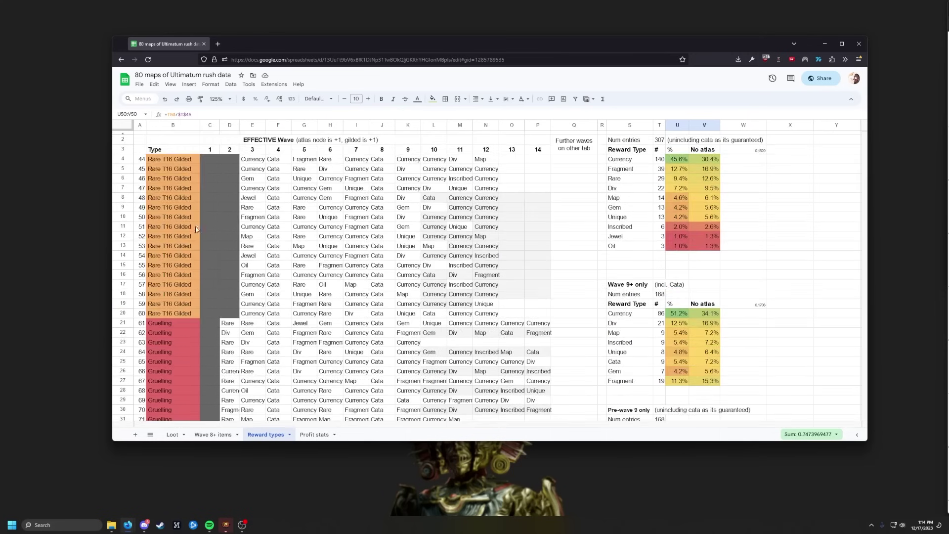
{"action": "scroll", "coordinate": [352, 203], "scroll_direction": "down", "scroll_amount": 2}
{"action": "scroll", "coordinate": [361, 221], "scroll_direction": "up", "scroll_amount": 2}
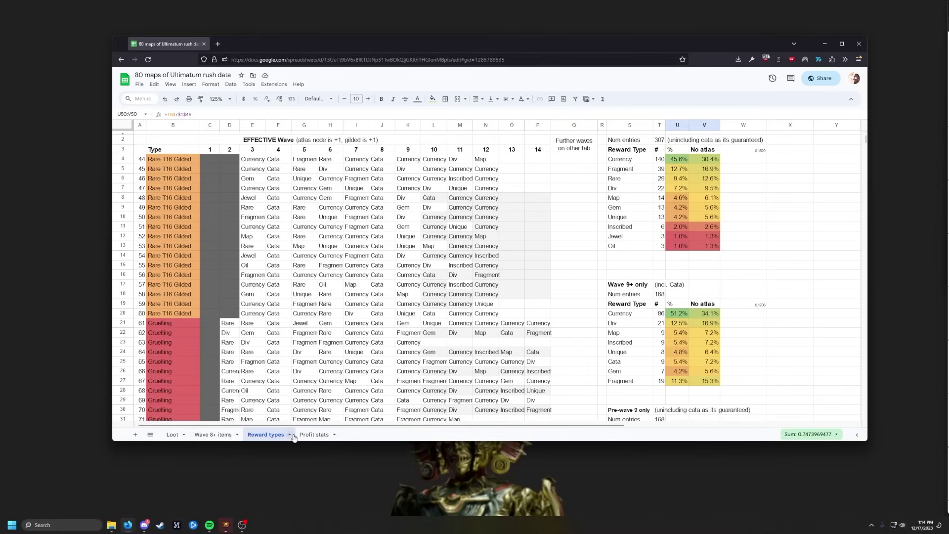
Open the Loot sheet and review the catalyst totals and percentages from Unstable to Noxious in rows 84 and 85
{"action": "left_click", "coordinate": [172, 434]}
{"action": "scroll", "coordinate": [396, 267], "scroll_direction": "down", "scroll_amount": 20}
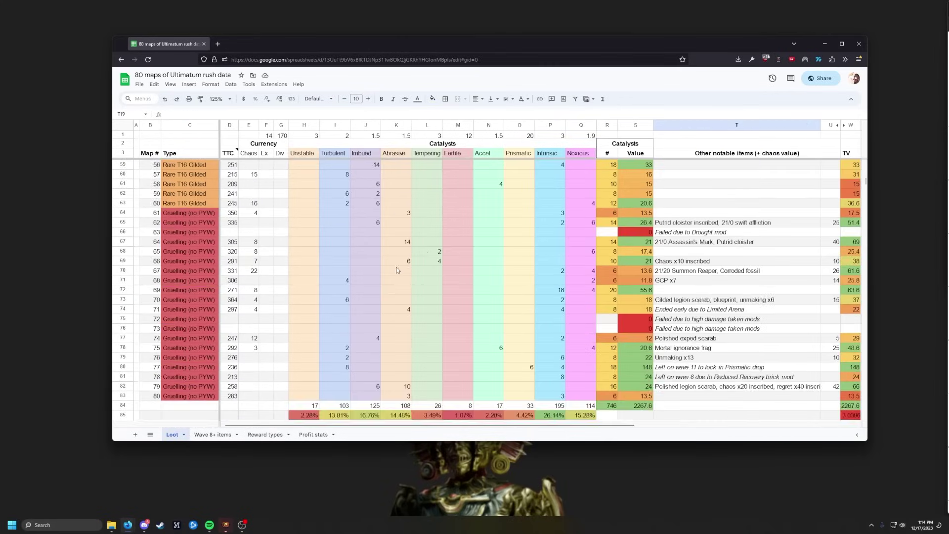
{"action": "left_click_drag", "start_coordinate": [306, 318], "coordinate": [582, 323]}
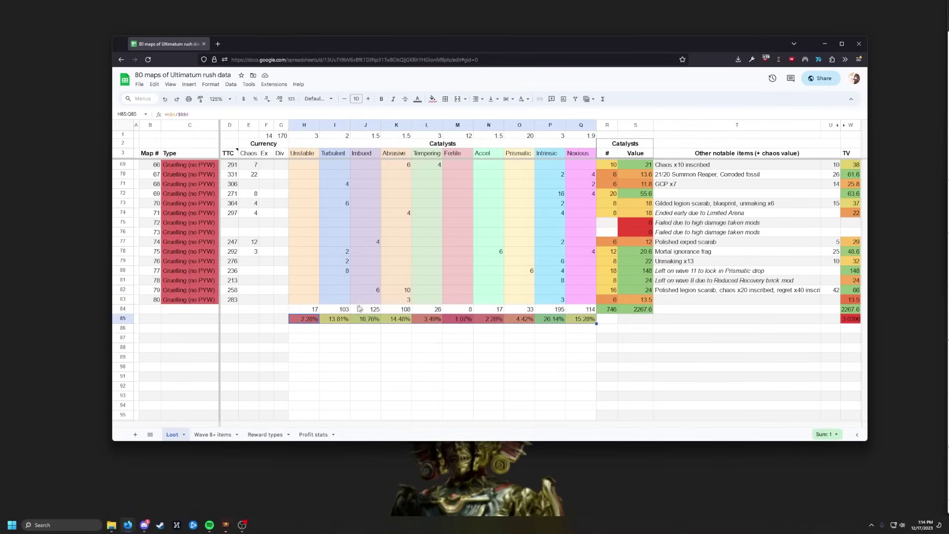
{"action": "left_click_drag", "start_coordinate": [304, 309], "coordinate": [578, 310]}
{"action": "scroll", "coordinate": [562, 175], "scroll_direction": "down", "scroll_amount": 5}
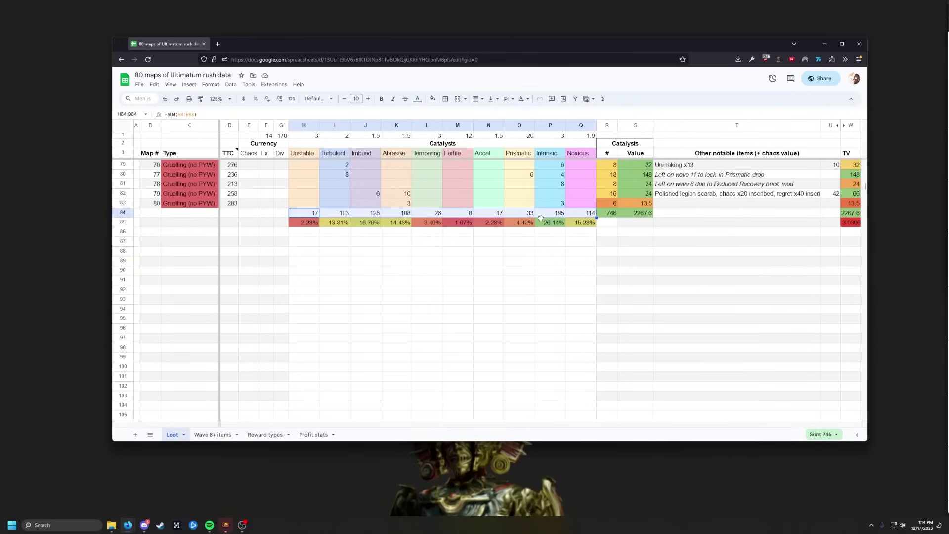
Examine the total and percentage of Intrinsic catalysts, followed by those of Turbulent, Imbued and Abrasive
{"action": "left_click", "coordinate": [562, 175]}
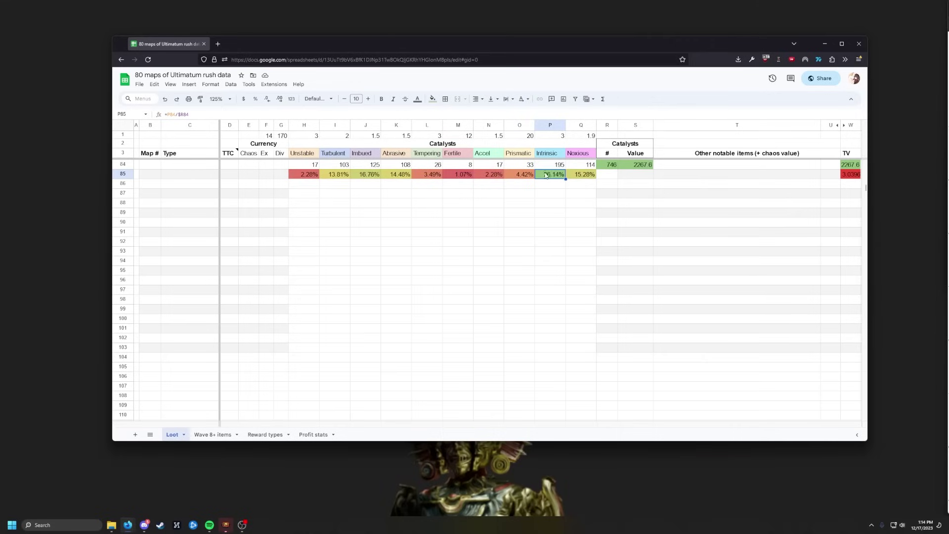
{"action": "left_click_drag", "start_coordinate": [545, 175], "coordinate": [549, 165]}
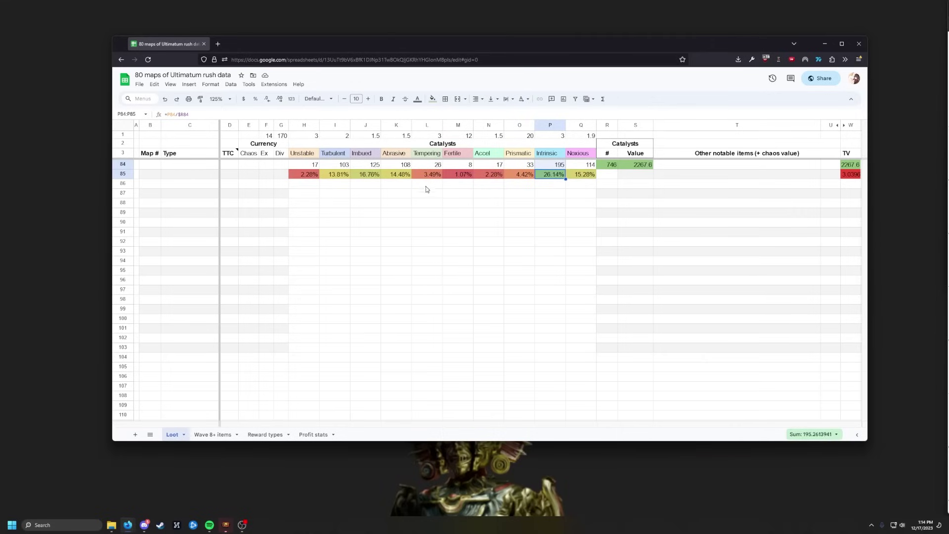
{"action": "left_click_drag", "start_coordinate": [338, 167], "coordinate": [400, 176]}
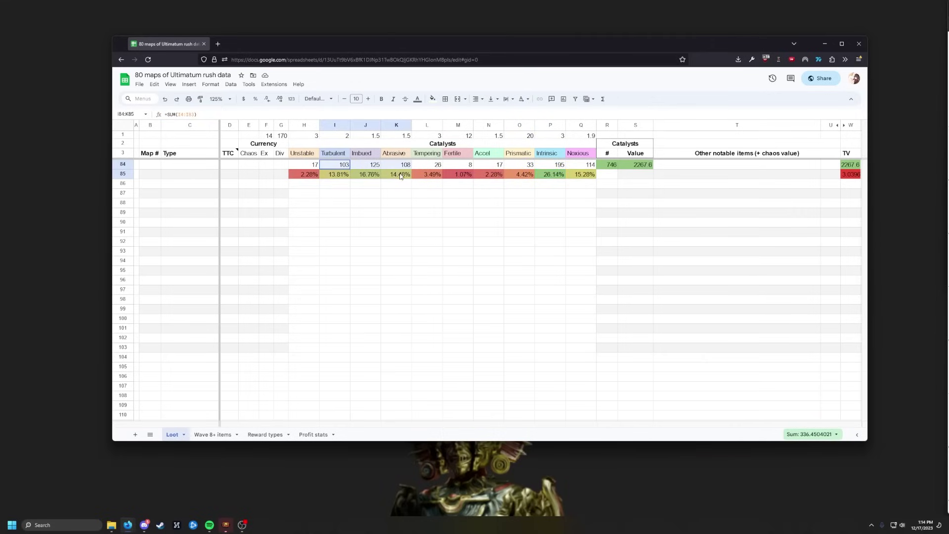
Highlight the Noxious catalyst's total and percentage, followed by those from Tempering to Prismatic
{"action": "left_click_drag", "start_coordinate": [576, 166], "coordinate": [581, 176]}
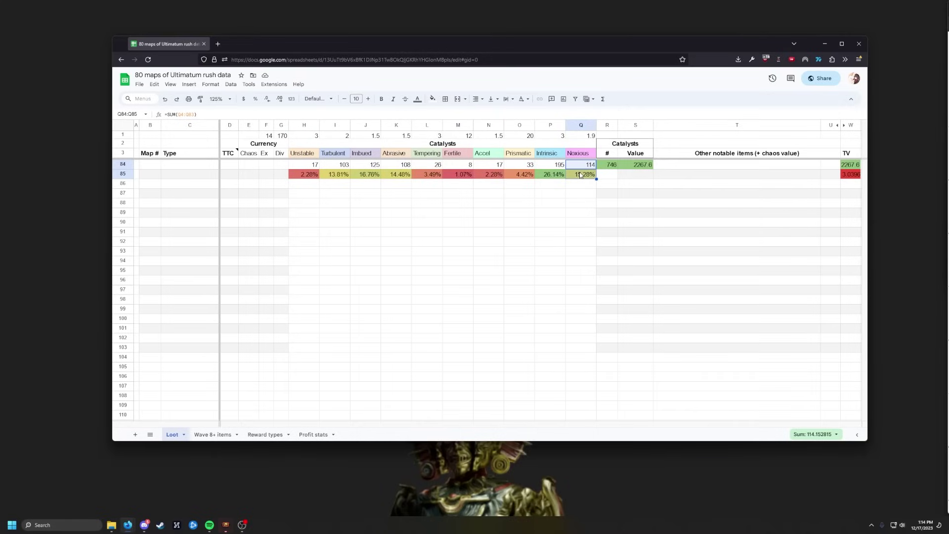
{"action": "left_click", "coordinate": [524, 215]}
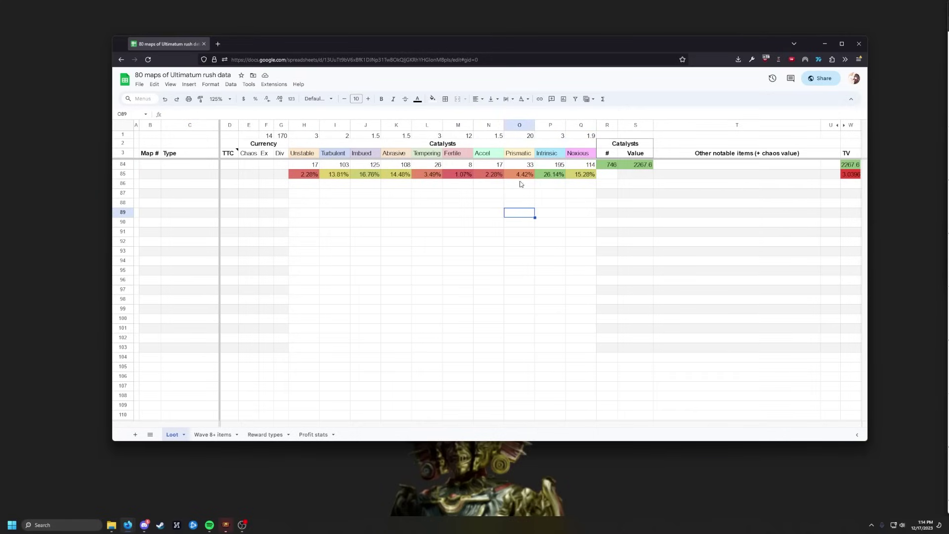
{"action": "left_click_drag", "start_coordinate": [427, 166], "coordinate": [520, 178]}
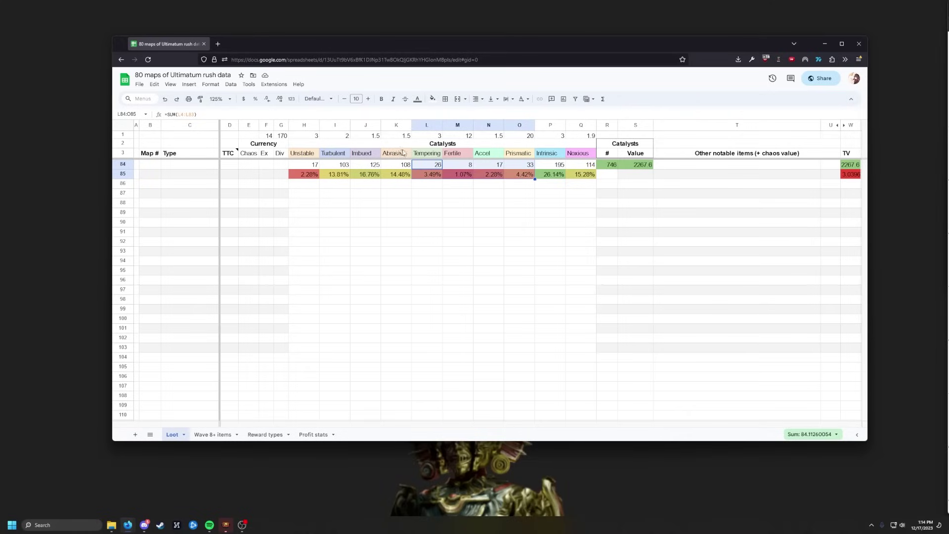
Single out the Tempering, Fertile, Accel, Prismatic and Unstable catalyst headings in row 3
{"action": "left_click", "coordinate": [450, 156]}
{"action": "left_click", "coordinate": [485, 156]}
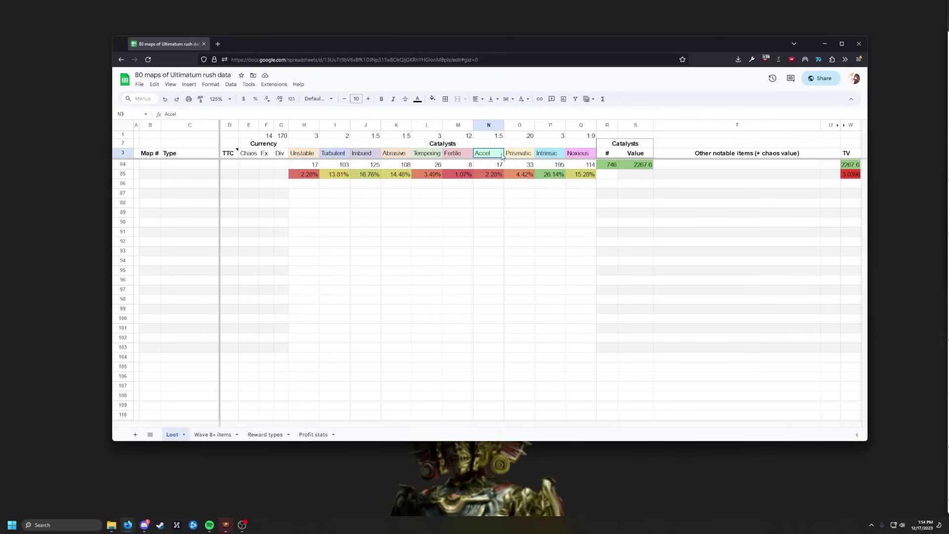
{"action": "left_click", "coordinate": [516, 155]}
{"action": "left_click", "coordinate": [301, 155]}
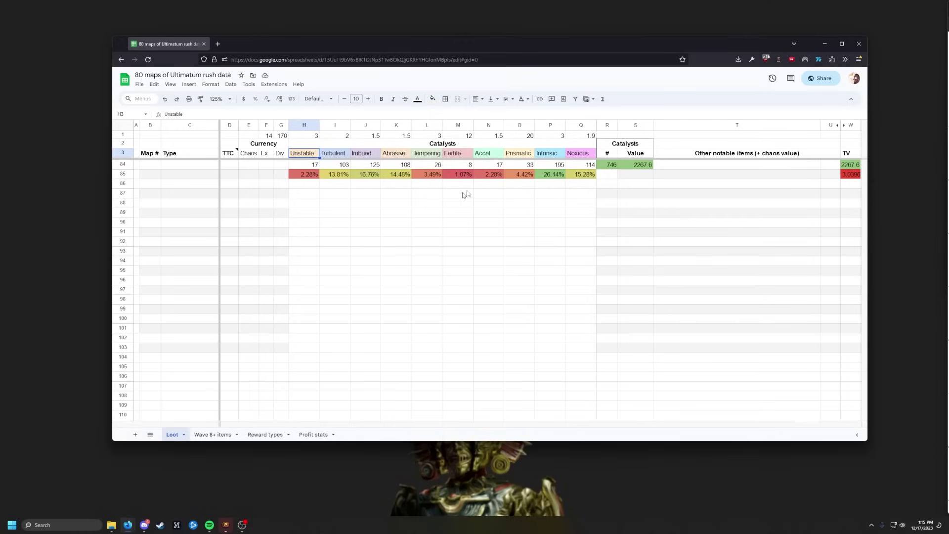
{"action": "left_click", "coordinate": [421, 154]}
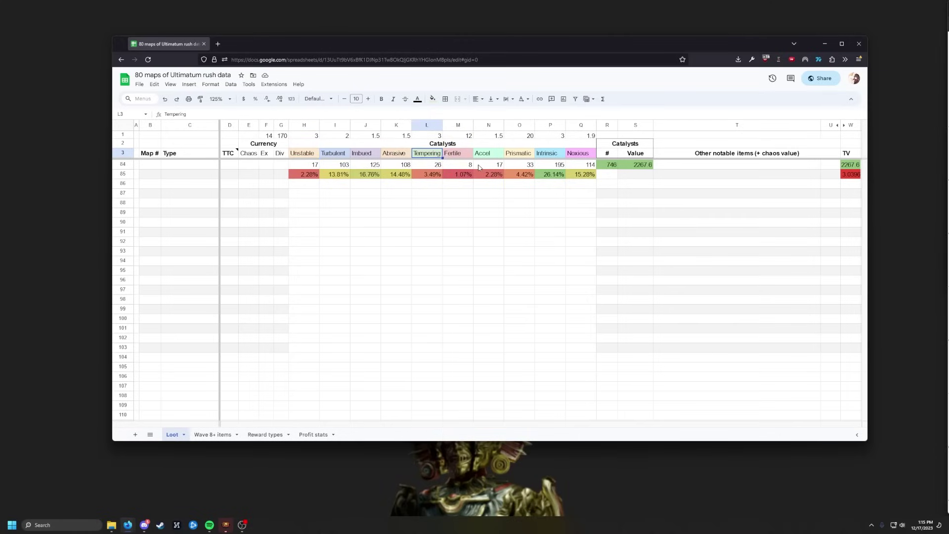
{"action": "left_click", "coordinate": [459, 156]}
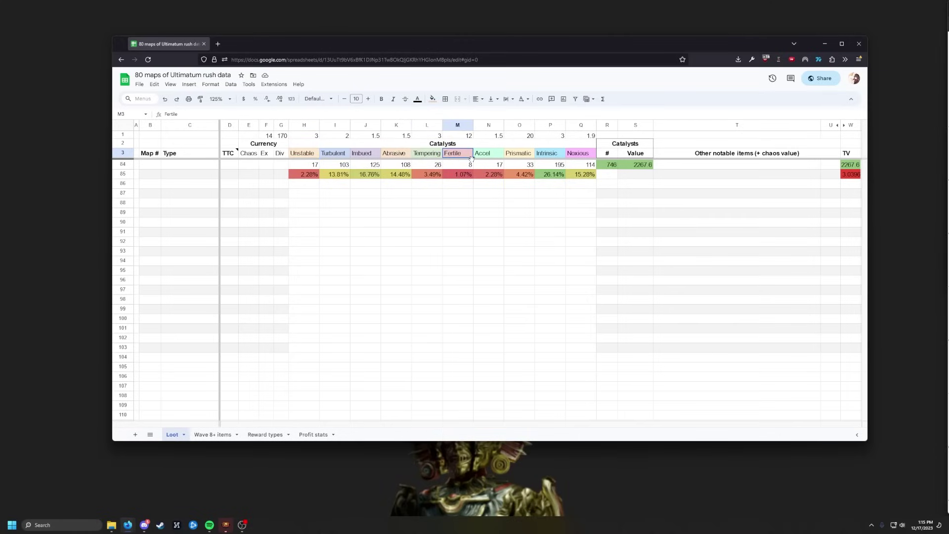
{"action": "left_click", "coordinate": [492, 157]}
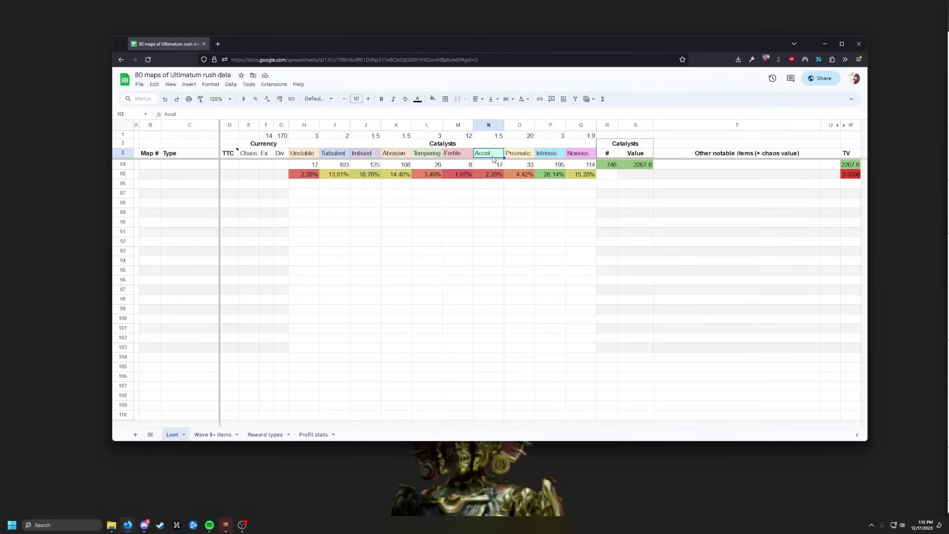
{"action": "left_click", "coordinate": [514, 155]}
{"action": "left_click", "coordinate": [302, 154]}
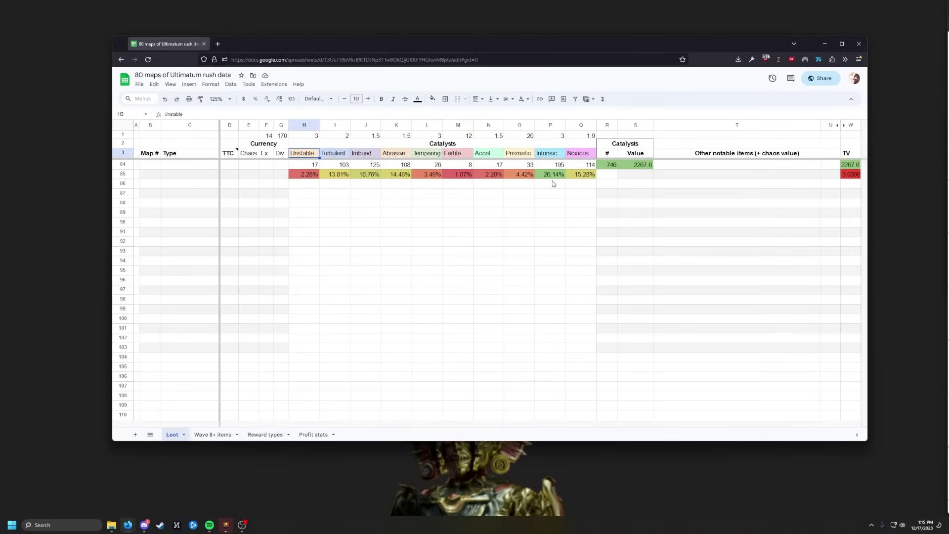
Highlight the Intrinsic catalyst's total and percentage, and review the Intrinsic drops across all the maps
{"action": "left_click_drag", "start_coordinate": [560, 164], "coordinate": [561, 172]}
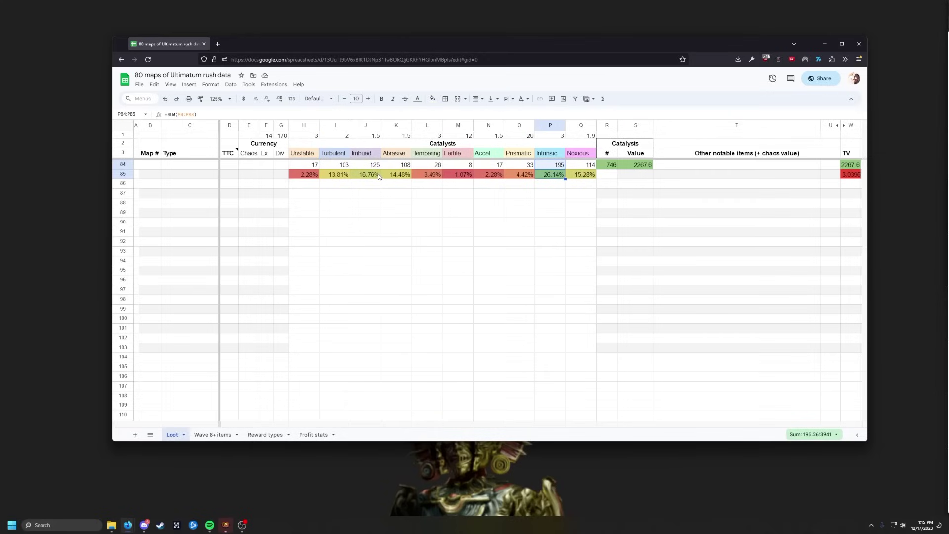
{"action": "left_click_drag", "start_coordinate": [556, 175], "coordinate": [551, 167]}
{"action": "scroll", "coordinate": [563, 186], "scroll_direction": "up", "scroll_amount": 3}
{"action": "left_click_drag", "start_coordinate": [556, 260], "coordinate": [559, 270]}
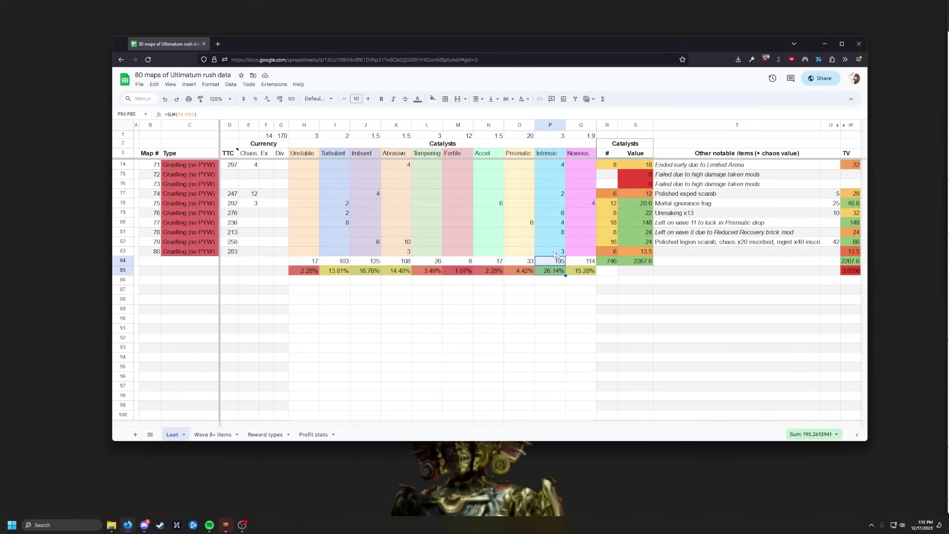
{"action": "left_click", "coordinate": [547, 299]}
{"action": "scroll", "coordinate": [547, 275], "scroll_direction": "up", "scroll_amount": 10}
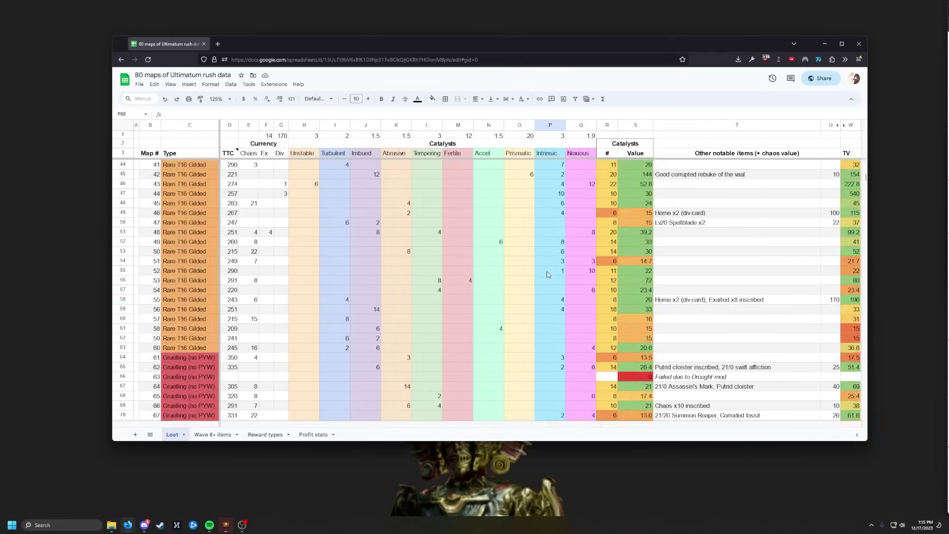
{"action": "scroll", "coordinate": [547, 274], "scroll_direction": "up", "scroll_amount": 13}
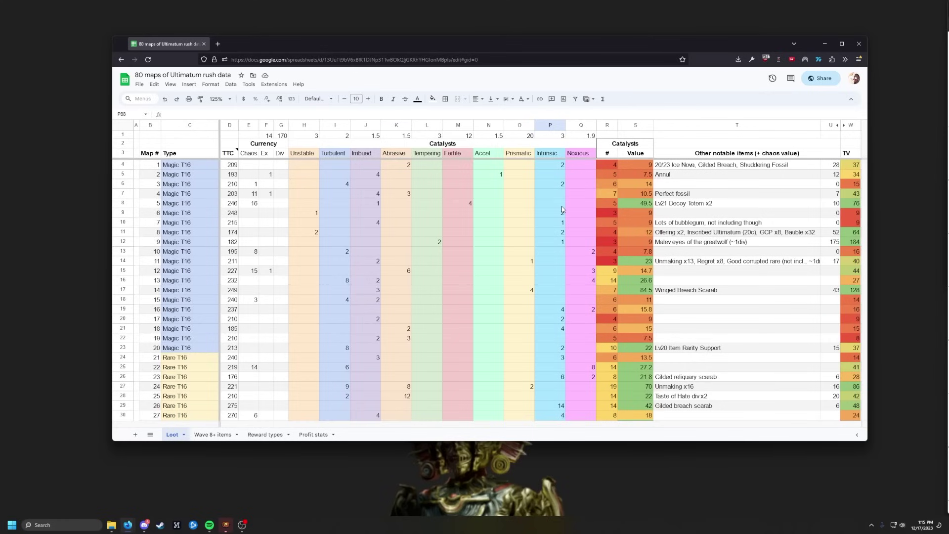
{"action": "scroll", "coordinate": [561, 210], "scroll_direction": "down", "scroll_amount": 20}
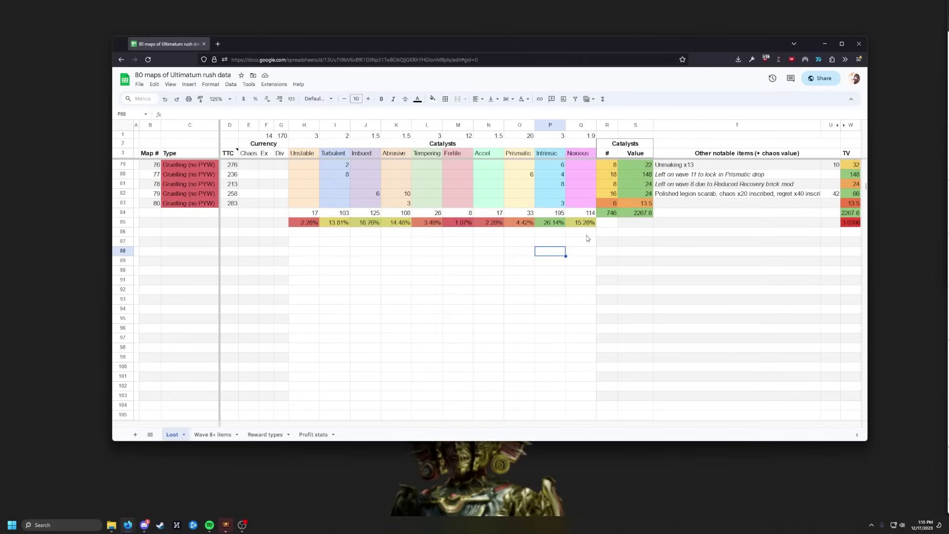
{"action": "scroll", "coordinate": [581, 247], "scroll_direction": "up", "scroll_amount": 3}
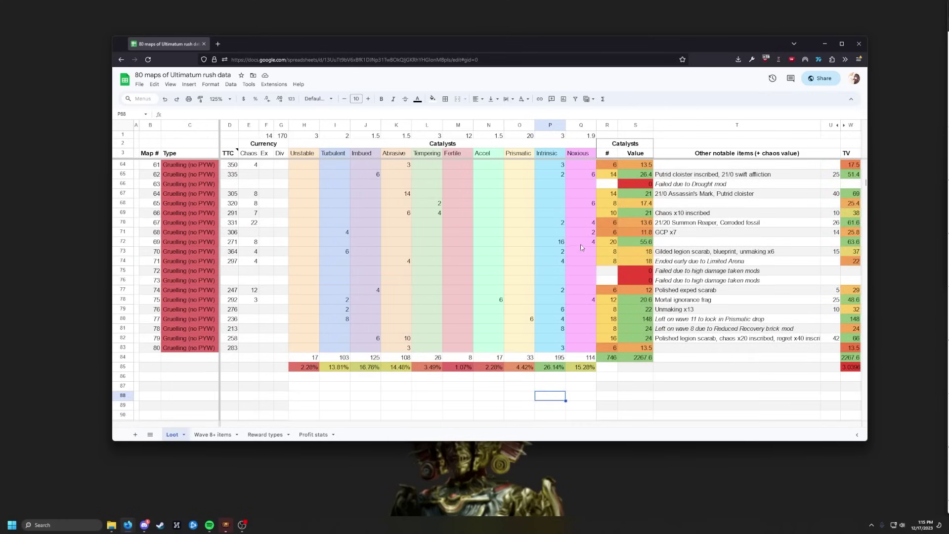
Compare the catalyst percentages in H85:Q85, singling out Intrinsic, Turbulent, Imbued and Noxious
{"action": "left_click_drag", "start_coordinate": [307, 367], "coordinate": [586, 368]}
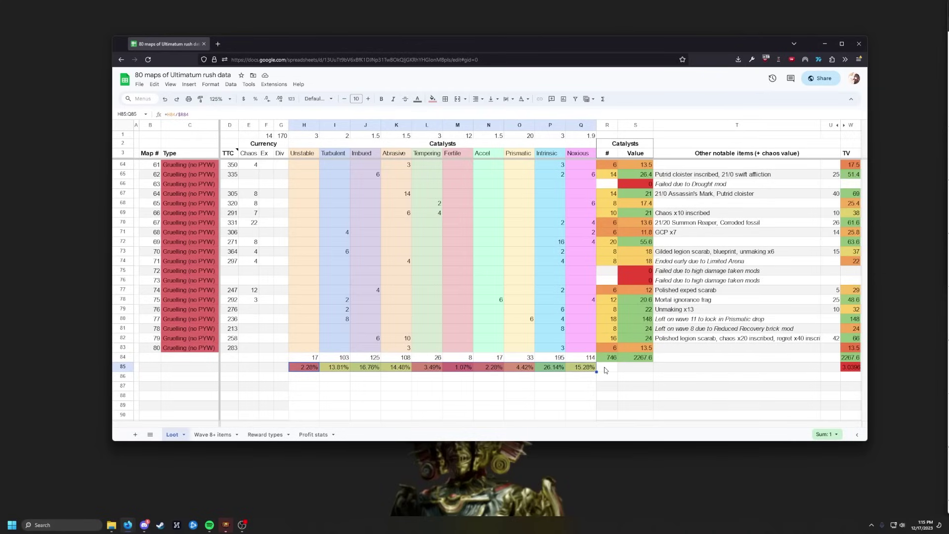
{"action": "left_click", "coordinate": [554, 369]}
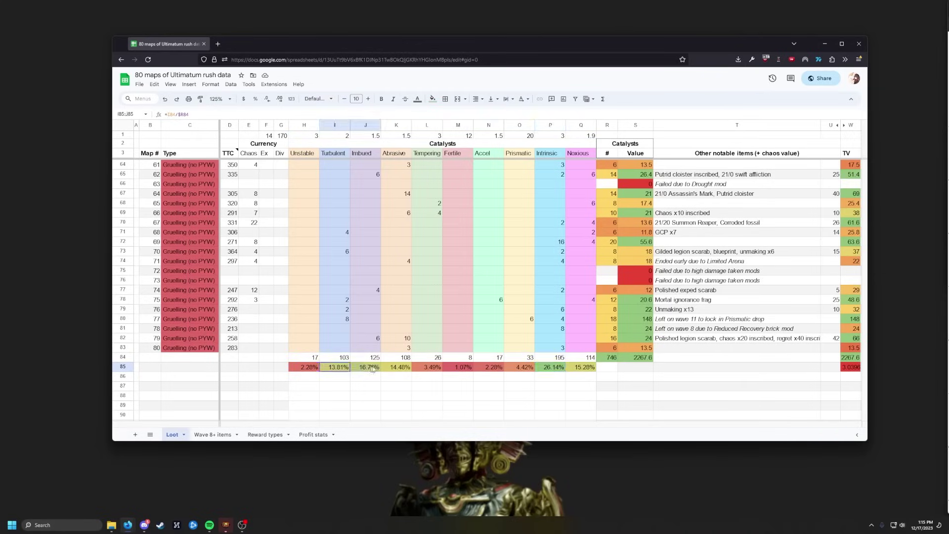
{"action": "left_click", "coordinate": [572, 368]}
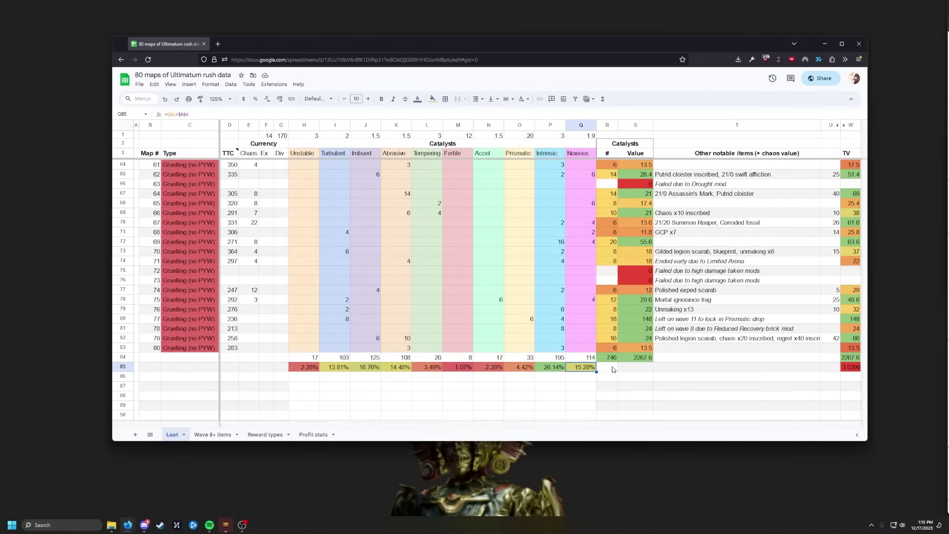
Check the total catalyst value in S84, and clear the two TV summary cells W84:W85
{"action": "scroll", "coordinate": [640, 367], "scroll_direction": "down", "scroll_amount": 2}
{"action": "left_click", "coordinate": [642, 311]}
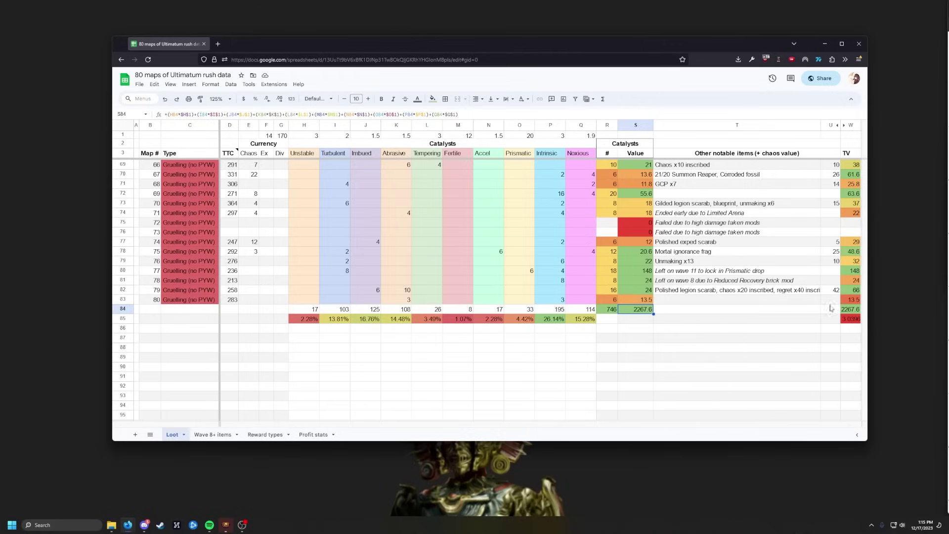
{"action": "left_click", "coordinate": [846, 311]}
{"action": "left_click", "coordinate": [756, 336]}
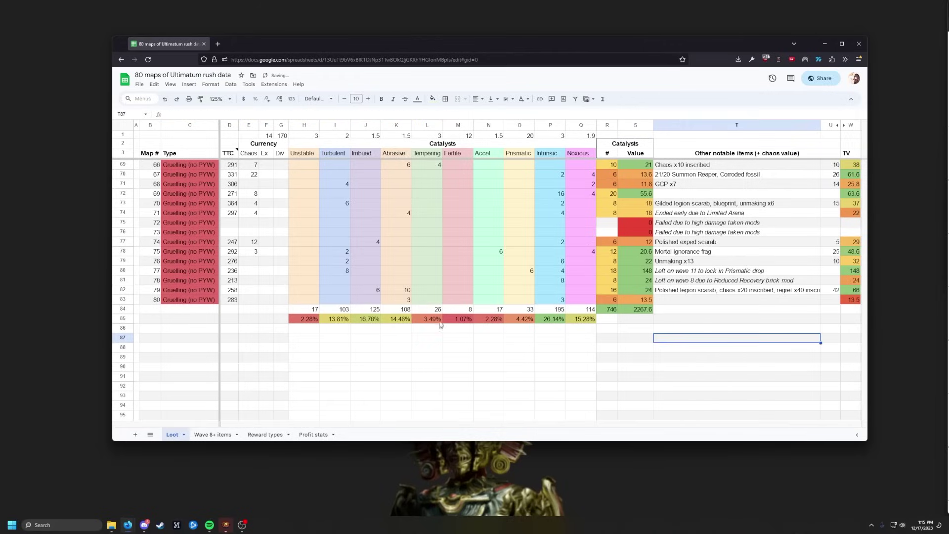
Open the Profit stats sheet and review each map type's map count and total catalysts, plus Cata/map for Rare T16 and Rare T16 Gilded
{"action": "scroll", "coordinate": [266, 356], "scroll_direction": "up", "scroll_amount": 10}
{"action": "scroll", "coordinate": [266, 356], "scroll_direction": "up", "scroll_amount": 5}
{"action": "left_click", "coordinate": [314, 435]}
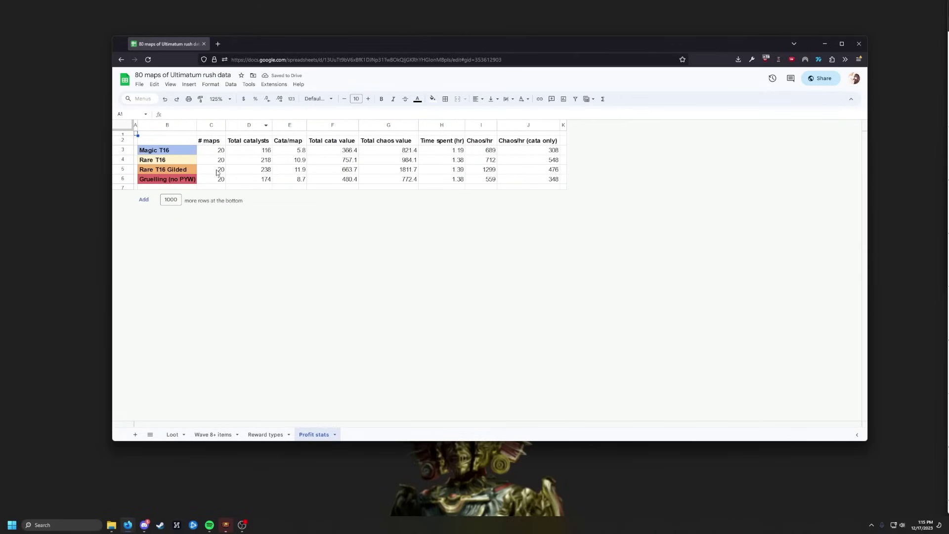
{"action": "left_click_drag", "start_coordinate": [212, 151], "coordinate": [549, 179]}
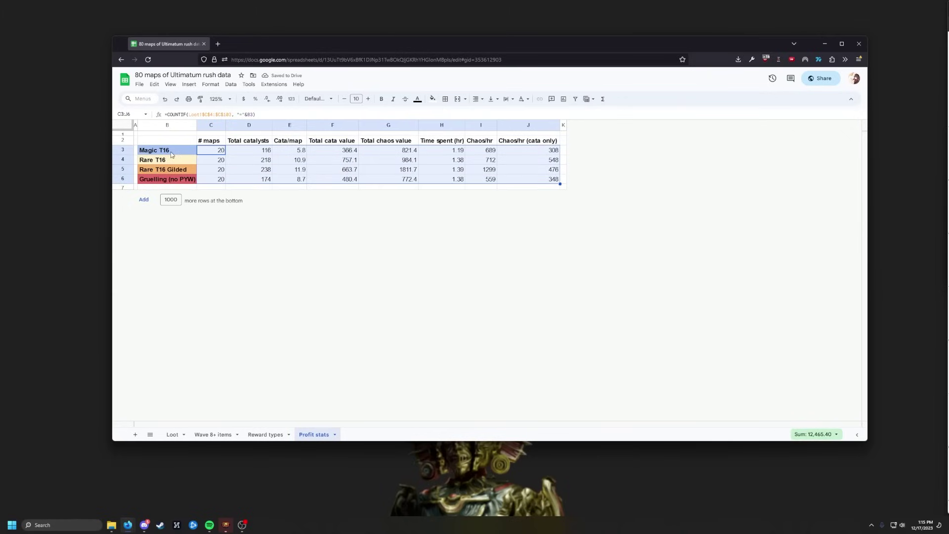
{"action": "left_click", "coordinate": [242, 171]}
{"action": "left_click_drag", "start_coordinate": [220, 151], "coordinate": [219, 178]}
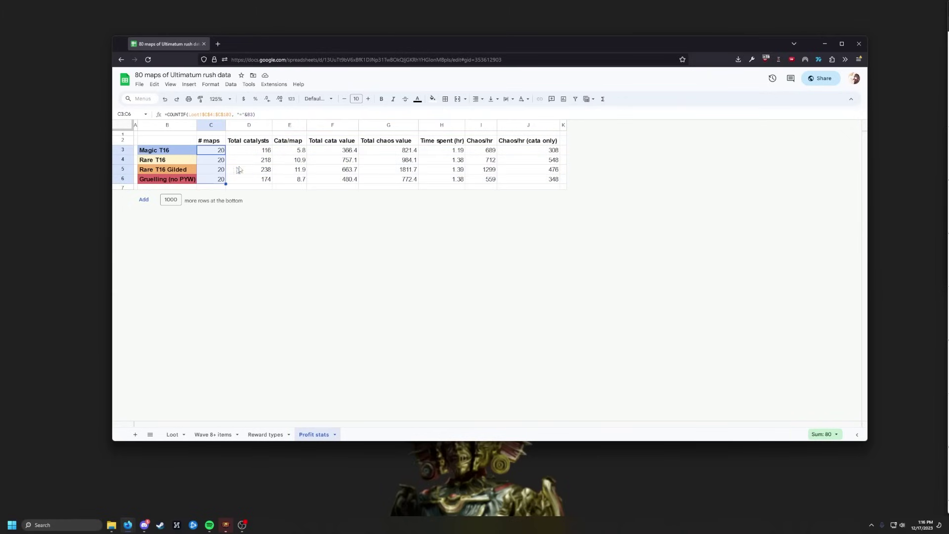
{"action": "left_click_drag", "start_coordinate": [265, 151], "coordinate": [265, 179]}
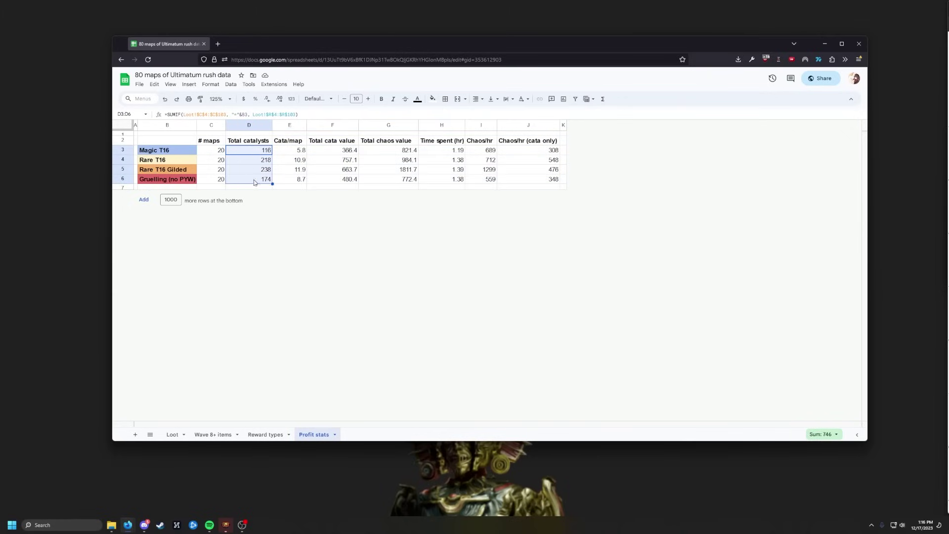
{"action": "left_click", "coordinate": [162, 169]}
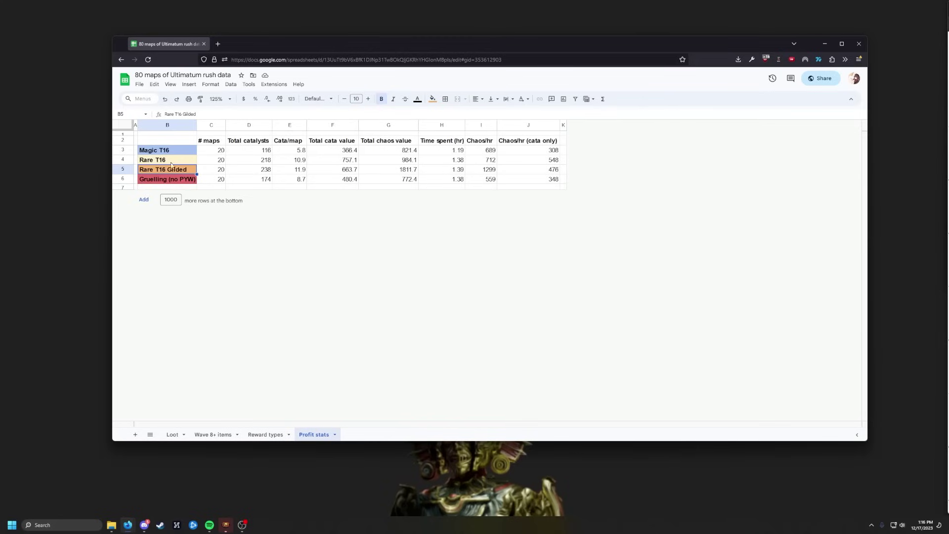
{"action": "left_click_drag", "start_coordinate": [289, 160], "coordinate": [297, 172]}
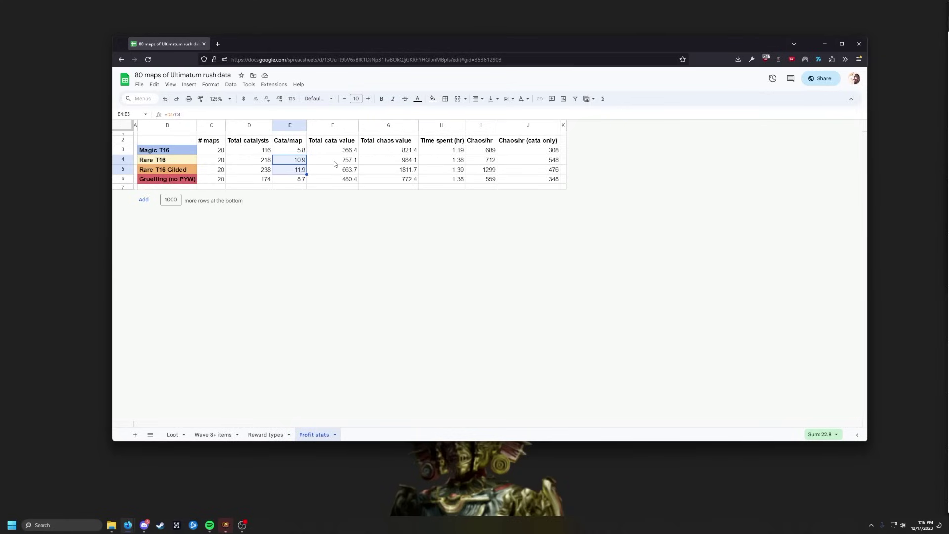
Compare the Total cata value of the four map types, focusing on Rare T16 and Rare T16 Gilded
{"action": "left_click", "coordinate": [349, 160]}
{"action": "left_click_drag", "start_coordinate": [348, 152], "coordinate": [347, 179]}
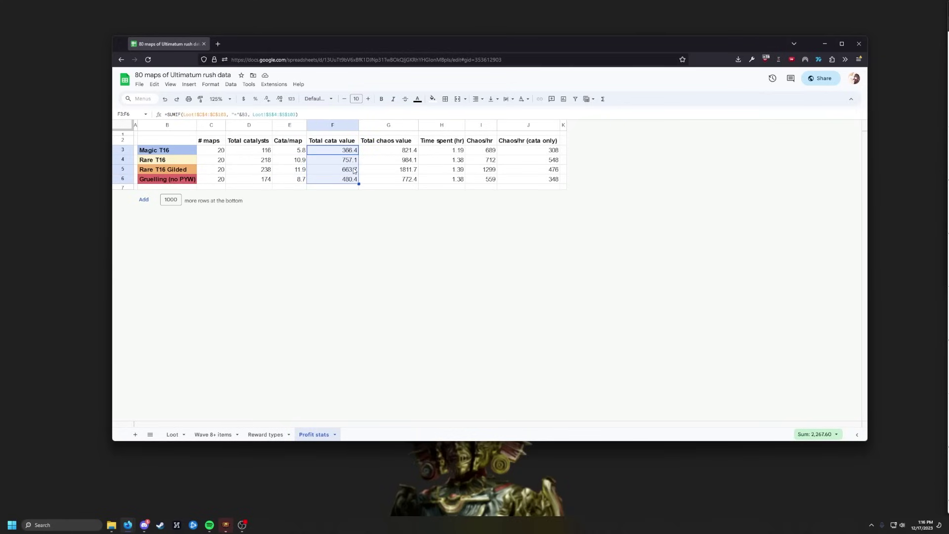
{"action": "left_click", "coordinate": [350, 162]}
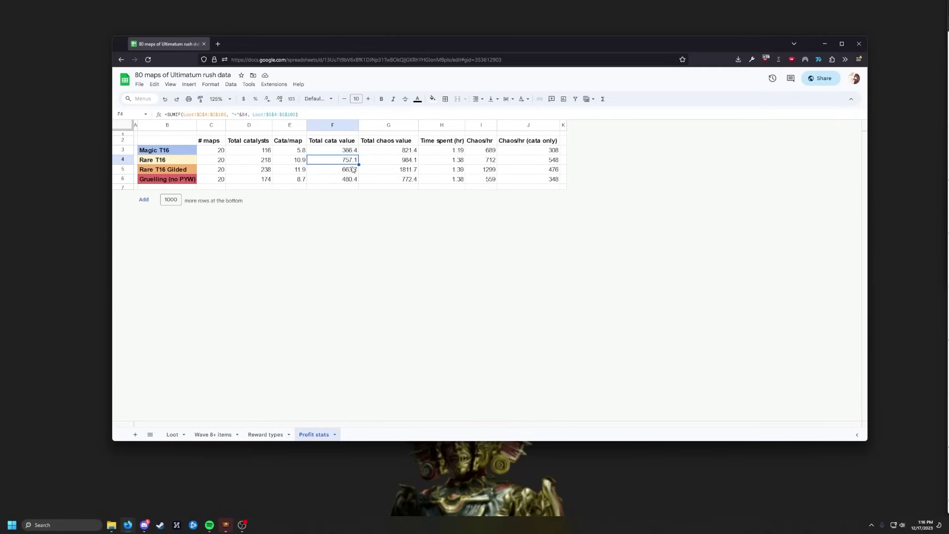
{"action": "left_click_drag", "start_coordinate": [355, 173], "coordinate": [349, 162]}
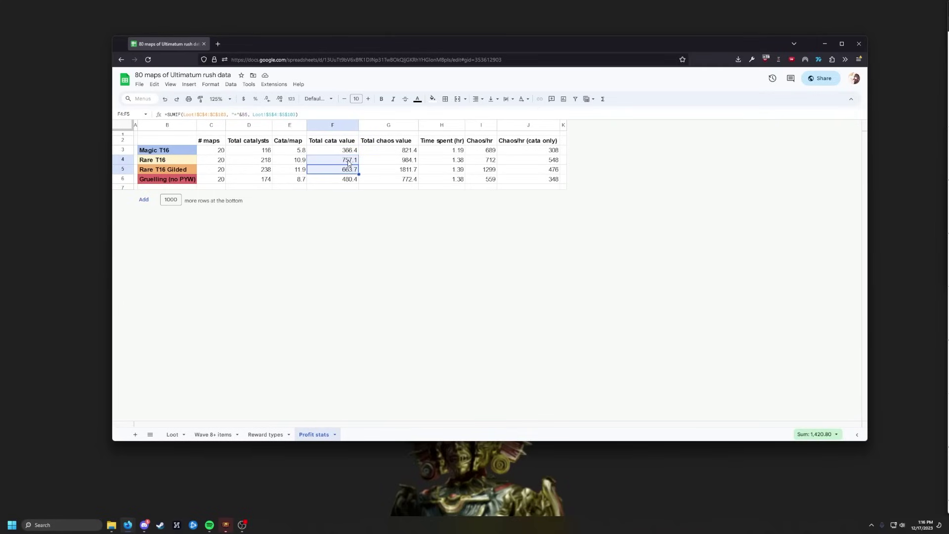
Compare the Chaos/hr and catalyst-only Chaos/hr figures, and check Rare T16 Gilded's Total chaos value
{"action": "left_click_drag", "start_coordinate": [415, 171], "coordinate": [489, 179]}
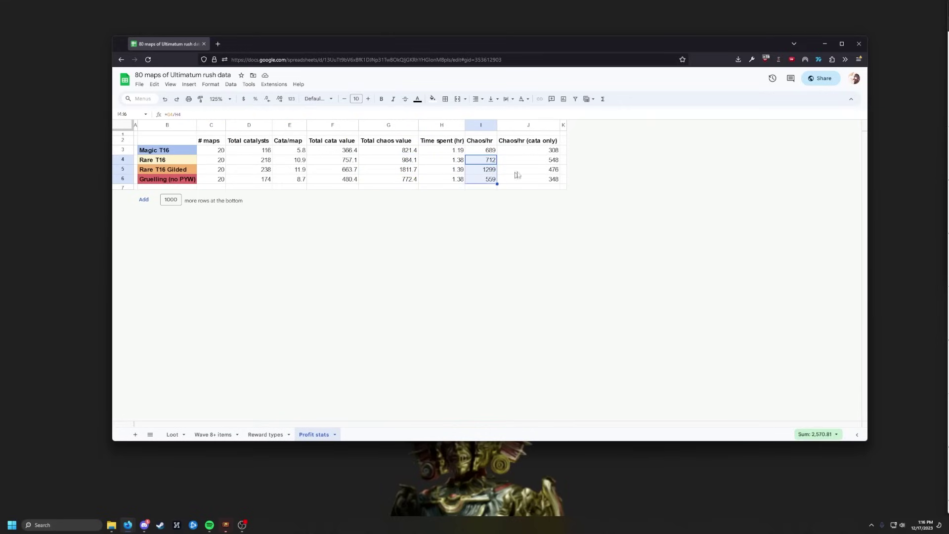
{"action": "left_click_drag", "start_coordinate": [541, 159], "coordinate": [541, 179]}
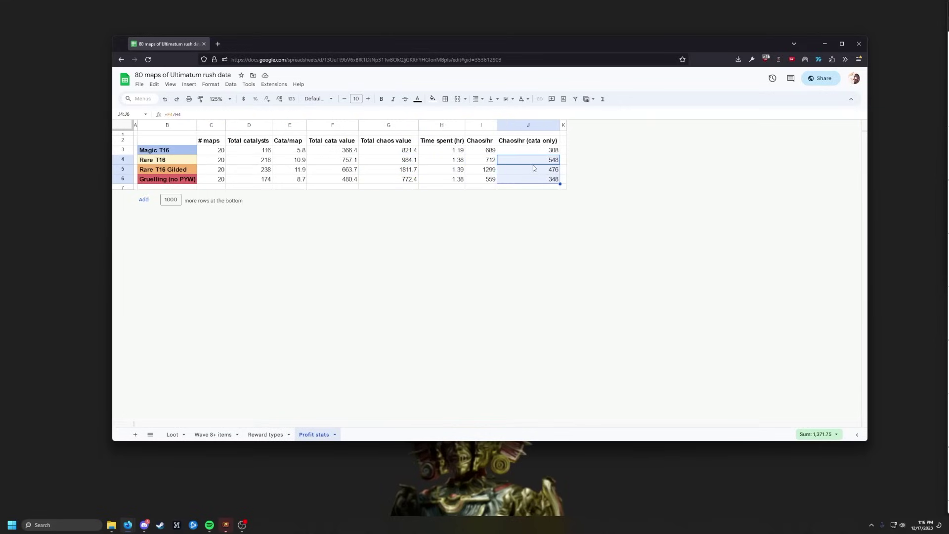
{"action": "left_click", "coordinate": [485, 169]}
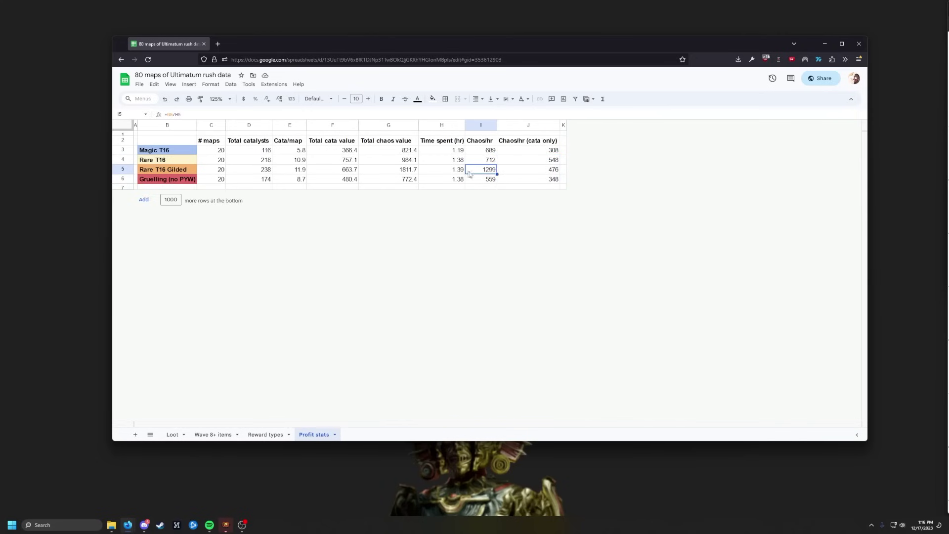
{"action": "left_click", "coordinate": [409, 171]}
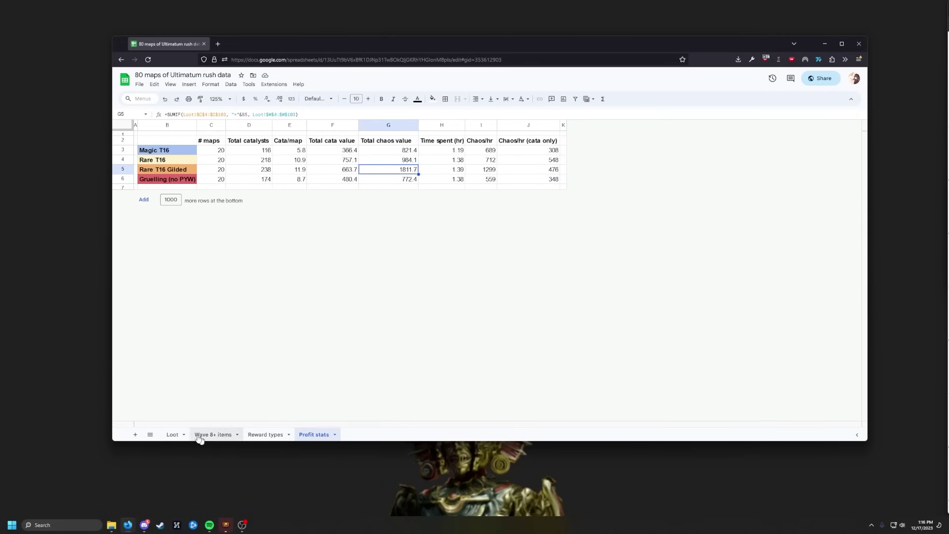
Delete the Div drops of maps 43 and 44 in G46:G47 of the Loot sheet, and return to Profit stats
{"action": "left_click", "coordinate": [180, 431]}
{"action": "scroll", "coordinate": [299, 295], "scroll_direction": "down", "scroll_amount": 5}
{"action": "left_click_drag", "start_coordinate": [281, 182], "coordinate": [281, 193]}
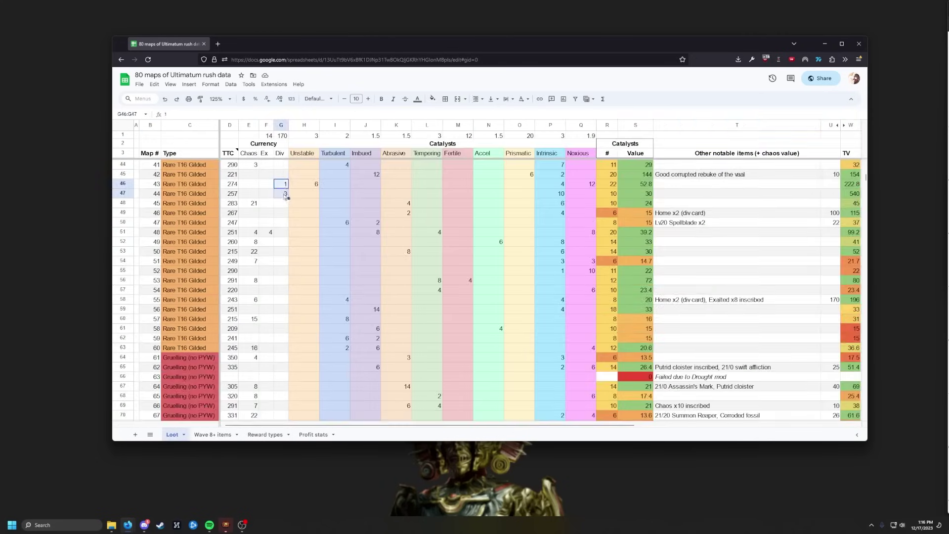
{"action": "key", "text": "Delete"}
{"action": "left_click", "coordinate": [313, 435]}
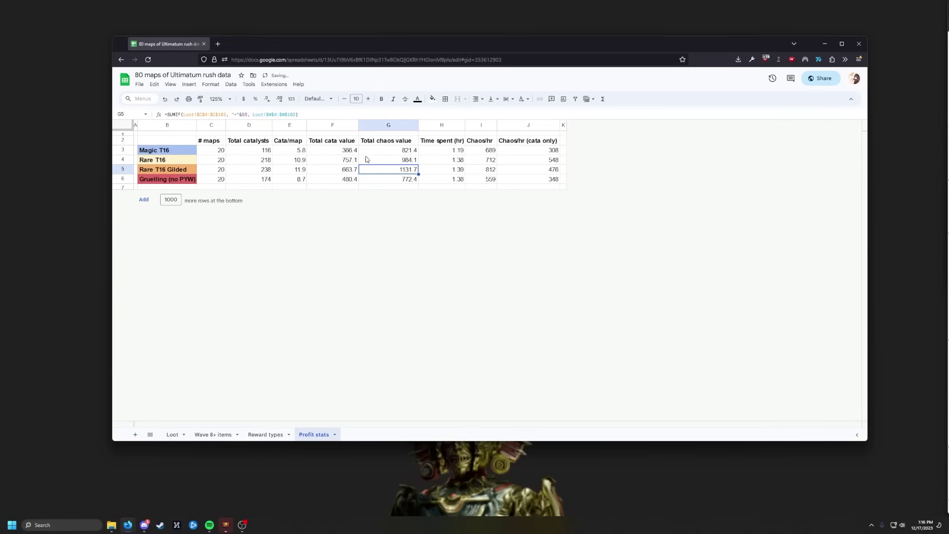
Compare the Chaos/hr of Rare T16 and Rare T16 Gilded with the divine drops removed
{"action": "left_click", "coordinate": [480, 167]}
{"action": "left_click_drag", "start_coordinate": [492, 162], "coordinate": [491, 170]}
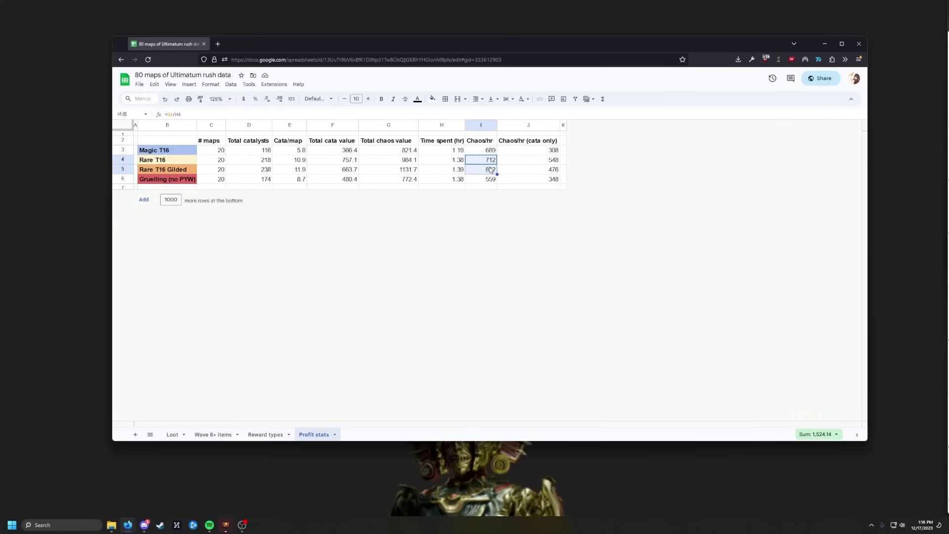
Restore the deleted Div drops of maps 43 and 44 on the Loot sheet and return to Profit stats
{"action": "left_click", "coordinate": [172, 434]}
{"action": "left_click", "coordinate": [409, 281]}
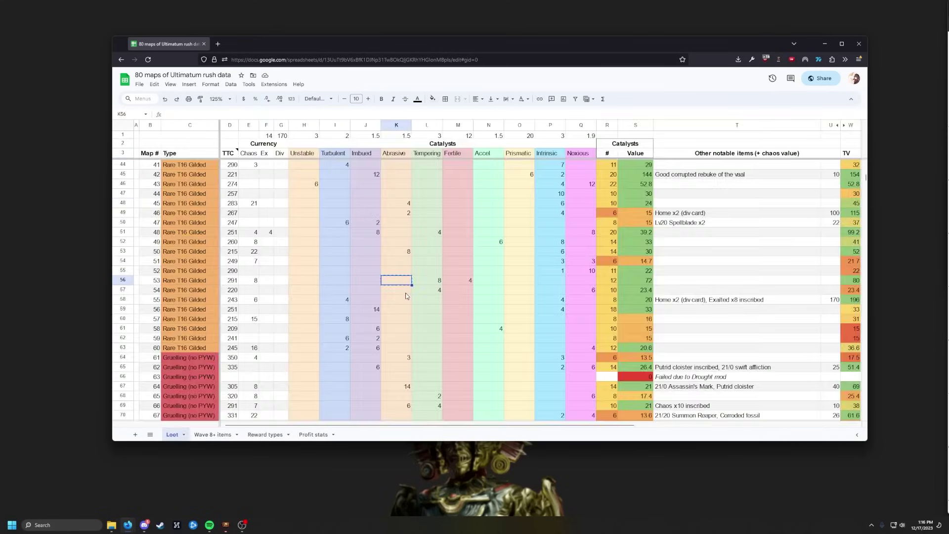
{"action": "key", "text": "ctrl+z"}
{"action": "key", "text": "ctrl+z"}
{"action": "key", "text": "ctrl+z"}
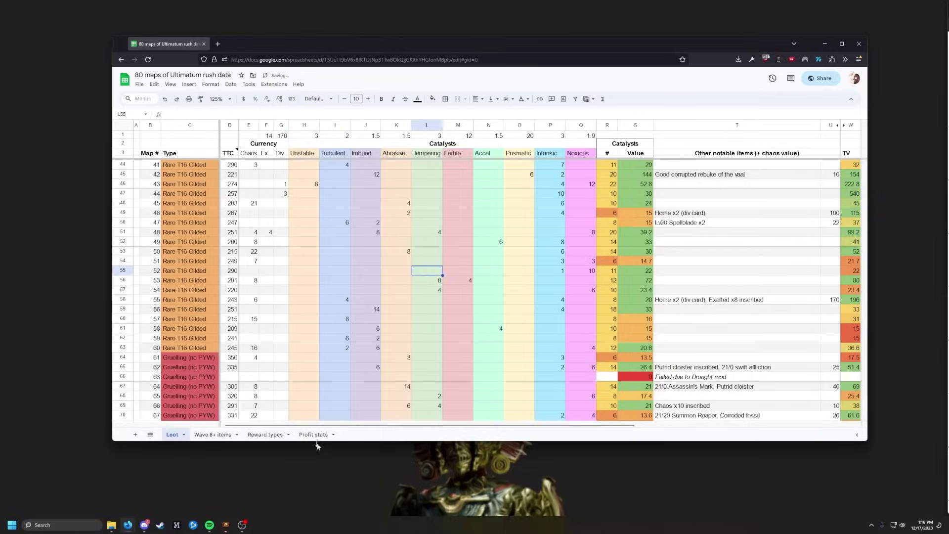
{"action": "left_click", "coordinate": [315, 436]}
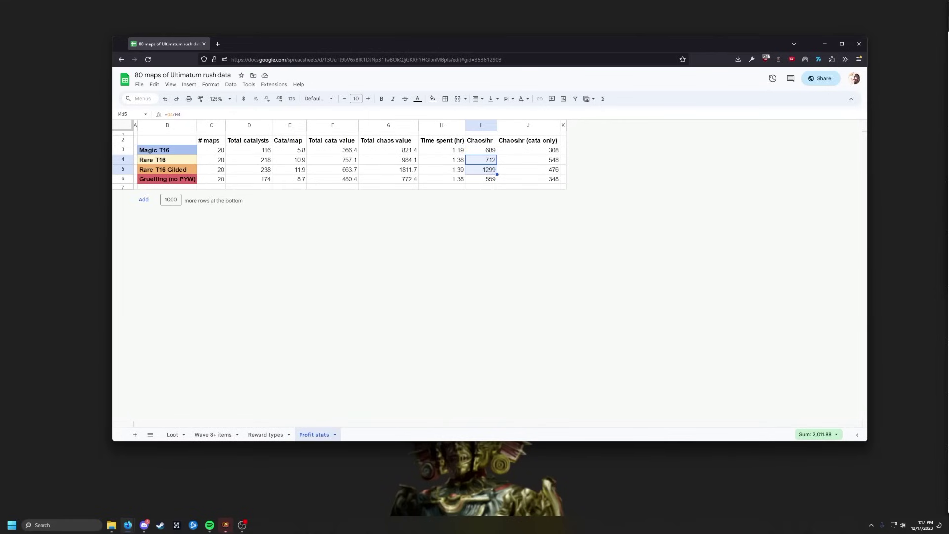
Open the Reward types sheet and check effective waves 4 and 8 against the preceding waves 3 and 7
{"action": "left_click", "coordinate": [260, 437]}
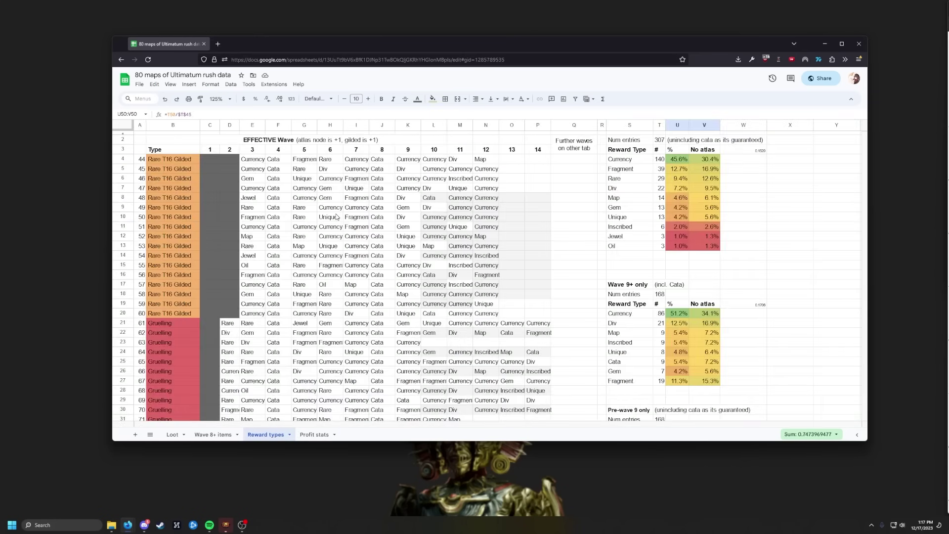
{"action": "left_click", "coordinate": [279, 150]}
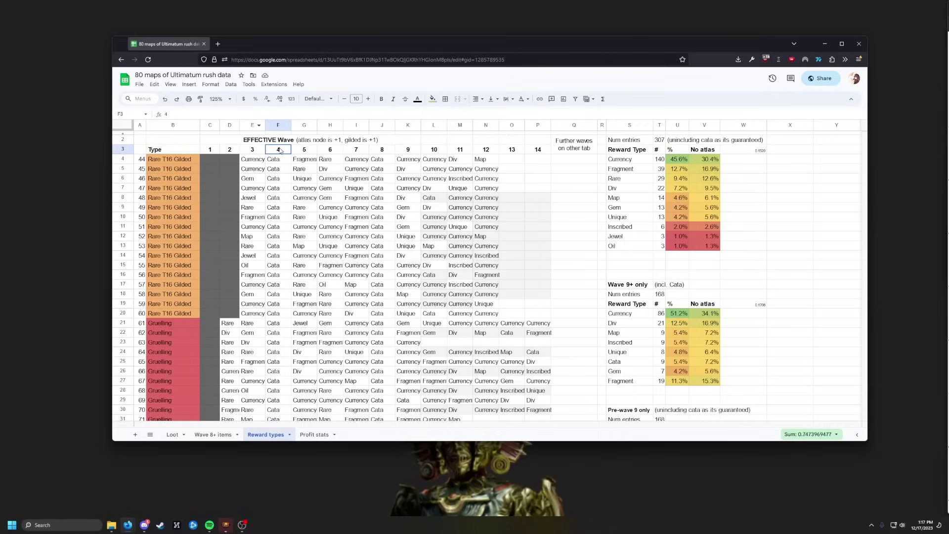
{"action": "left_click", "coordinate": [377, 153]}
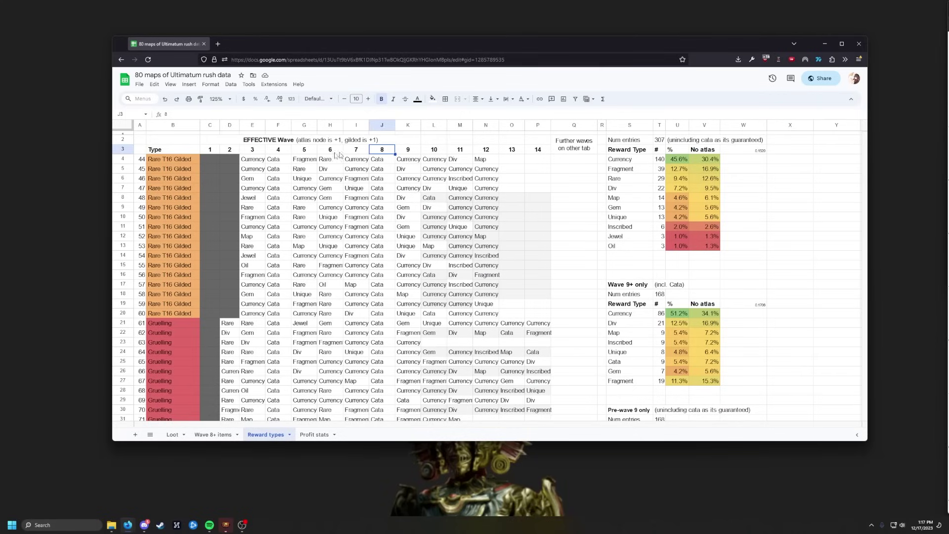
{"action": "left_click", "coordinate": [279, 161]}
{"action": "left_click", "coordinate": [261, 152]}
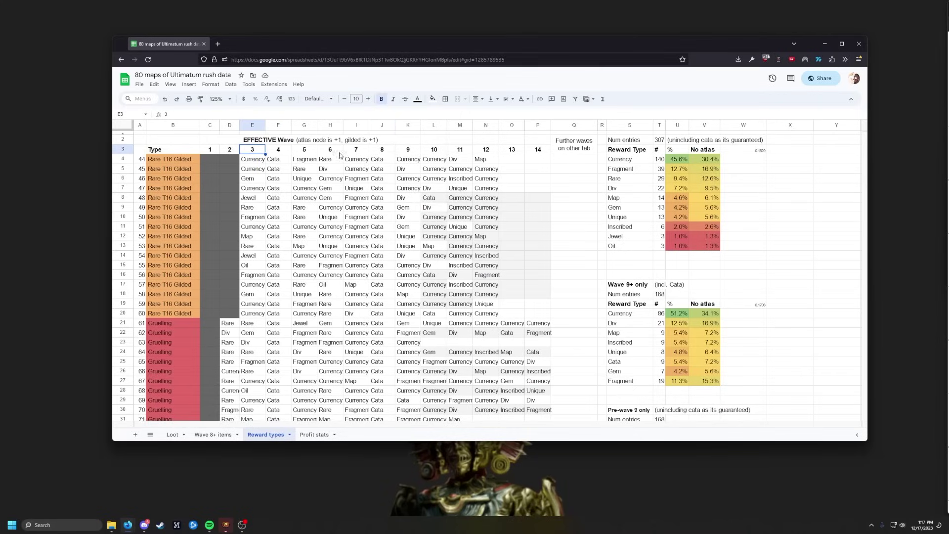
{"action": "left_click", "coordinate": [356, 152]}
Examine the rewards listed in the effective wave 4 and wave 8 columns for catalysts
{"action": "left_click", "coordinate": [271, 171]}
{"action": "left_click_drag", "start_coordinate": [273, 160], "coordinate": [274, 355]}
{"action": "scroll", "coordinate": [276, 354], "scroll_direction": "up", "scroll_amount": 5}
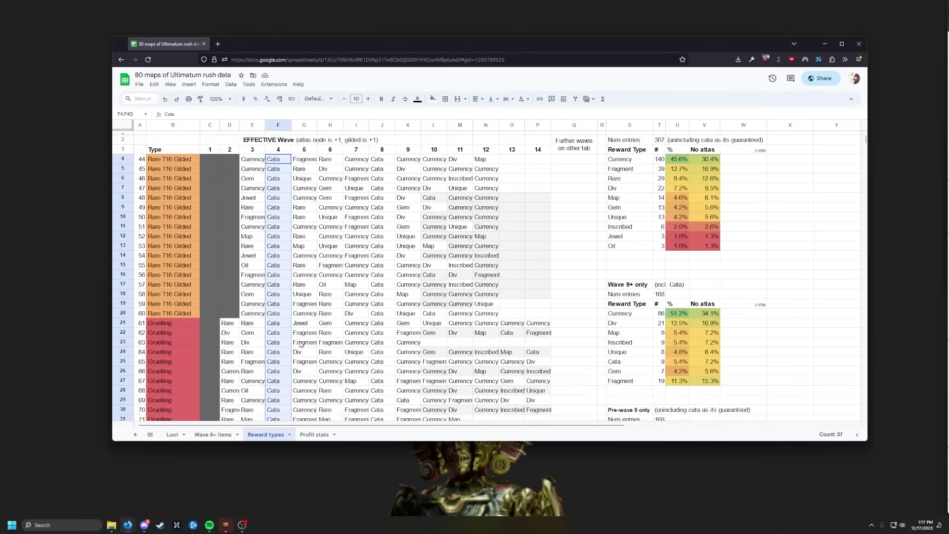
{"action": "left_click", "coordinate": [281, 173], "text": "shift"}
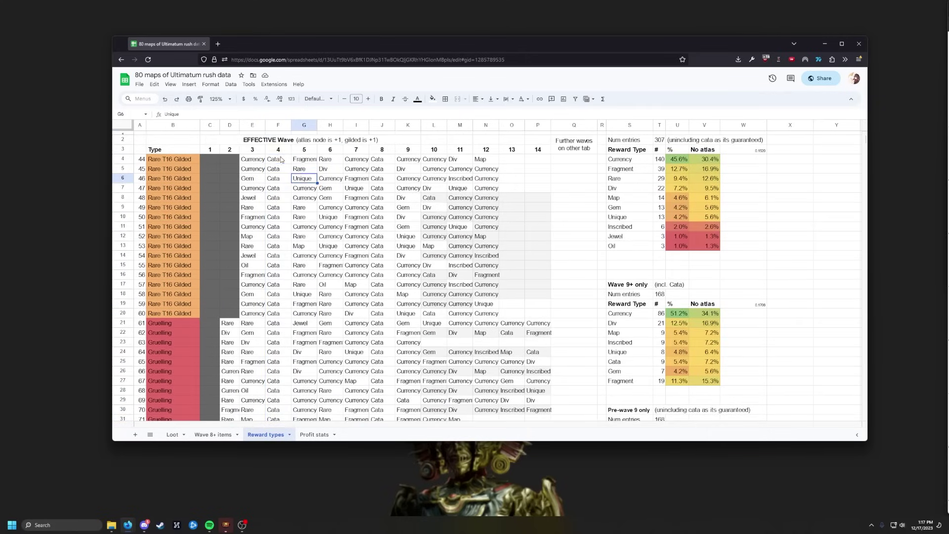
{"action": "left_click", "coordinate": [277, 125]}
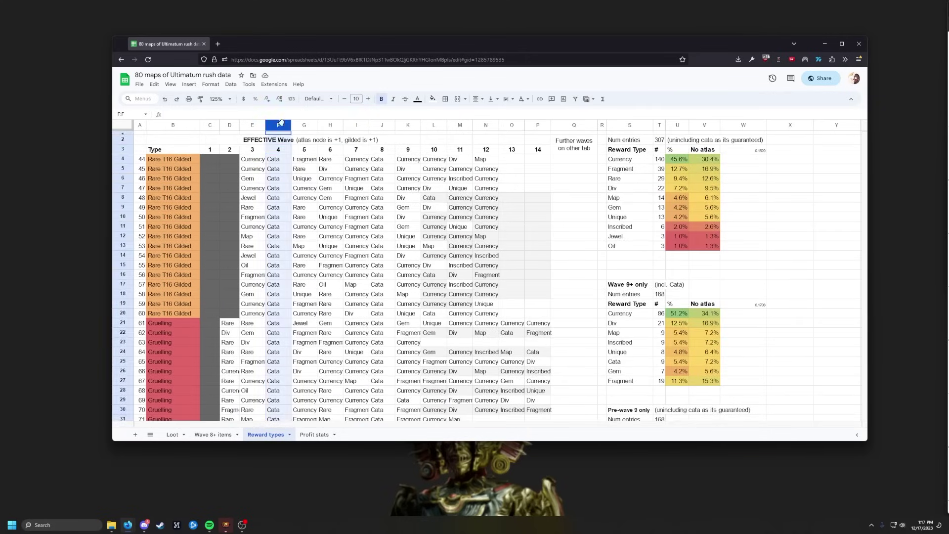
{"action": "left_click", "coordinate": [381, 125]}
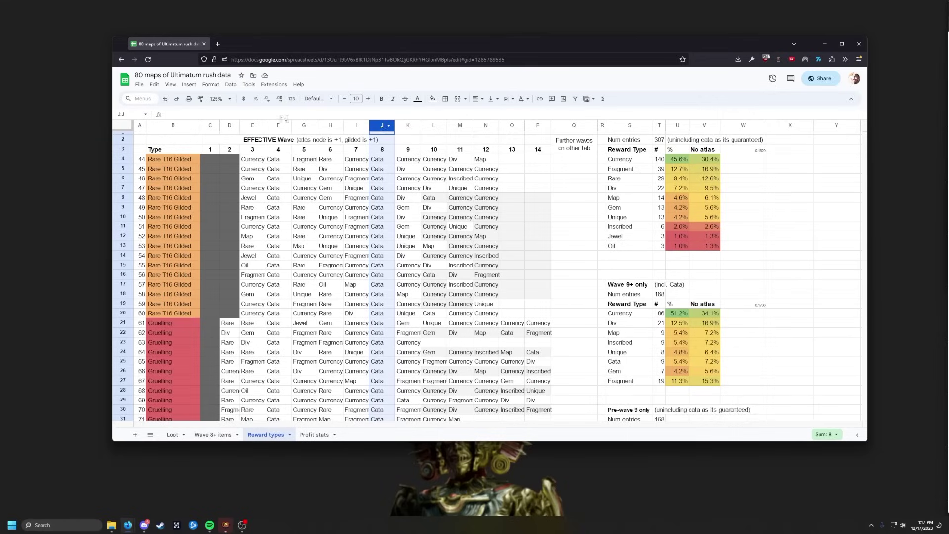
Return to Profit stats and compare the catalyst-only Chaos/hr with the overall Chaos/hr across the map types
{"action": "left_click", "coordinate": [314, 435]}
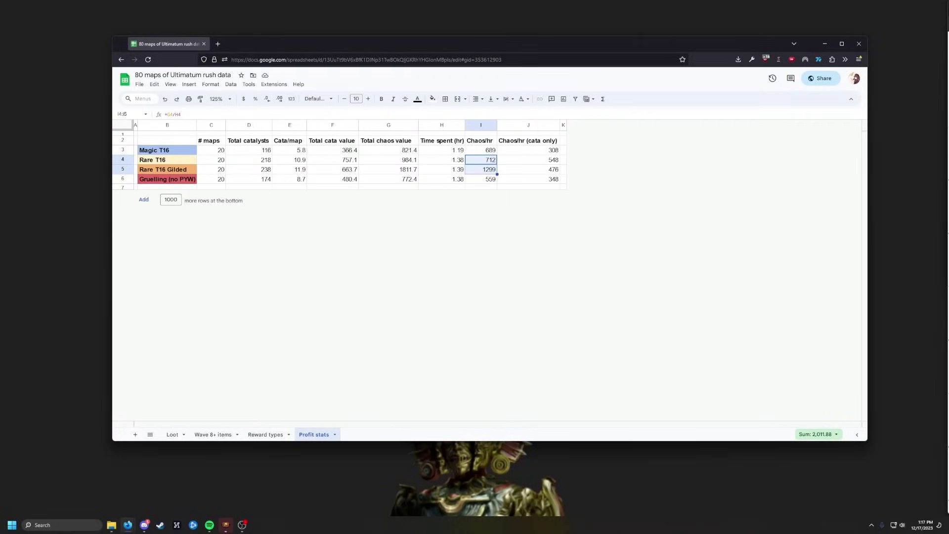
{"action": "left_click_drag", "start_coordinate": [550, 151], "coordinate": [547, 179]}
{"action": "left_click_drag", "start_coordinate": [489, 169], "coordinate": [490, 179]}
{"action": "left_click", "coordinate": [548, 150]}
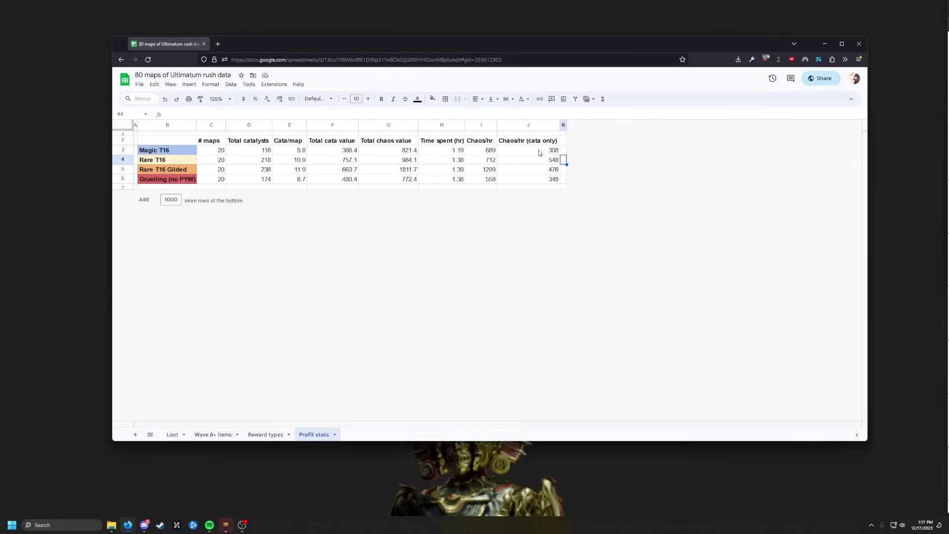
{"action": "left_click_drag", "start_coordinate": [548, 151], "coordinate": [548, 178]}
{"action": "left_click_drag", "start_coordinate": [487, 157], "coordinate": [489, 179]}
{"action": "left_click", "coordinate": [538, 160]}
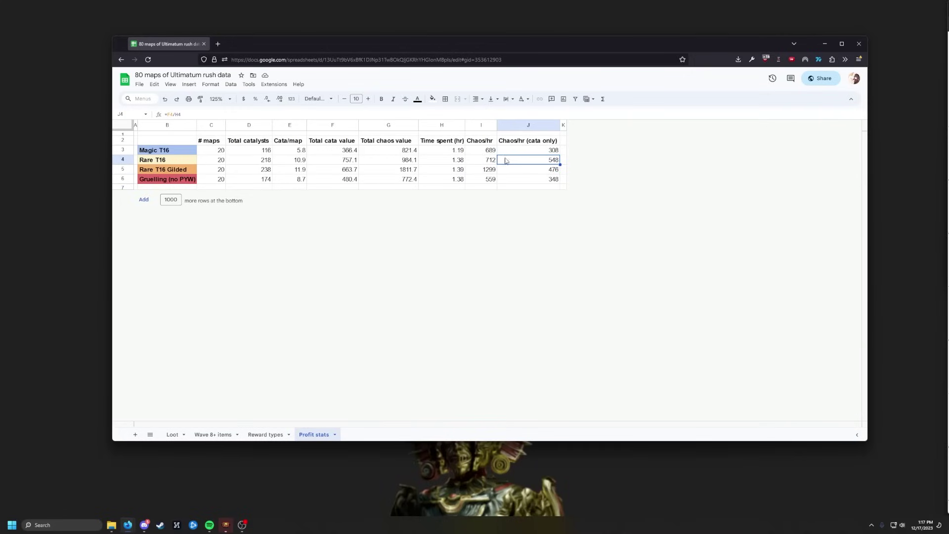
Compare Chaos/hr with catalyst-only Chaos/hr within each of the Rare T16, Rare T16 Gilded and Gruelling rows
{"action": "left_click_drag", "start_coordinate": [489, 160], "coordinate": [514, 161]}
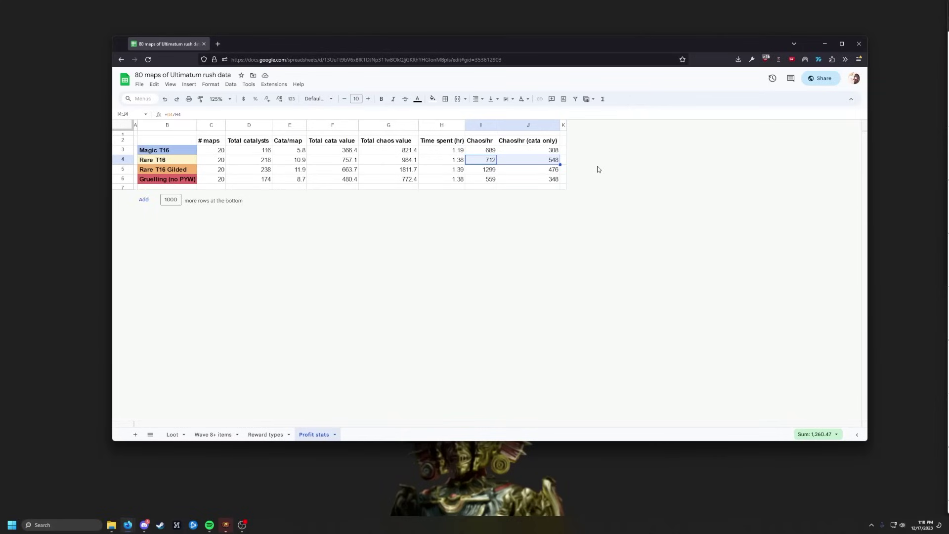
{"action": "left_click", "coordinate": [515, 171]}
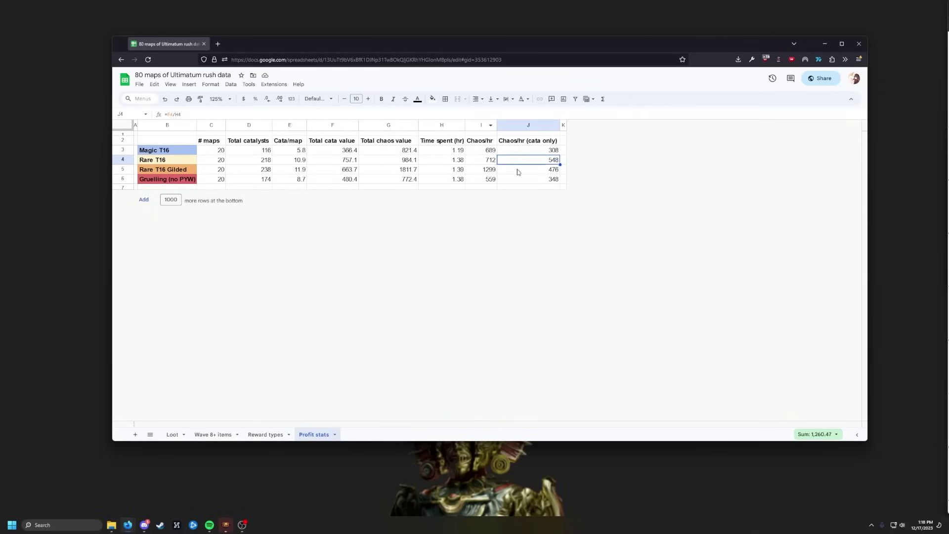
{"action": "left_click_drag", "start_coordinate": [510, 174], "coordinate": [486, 173]}
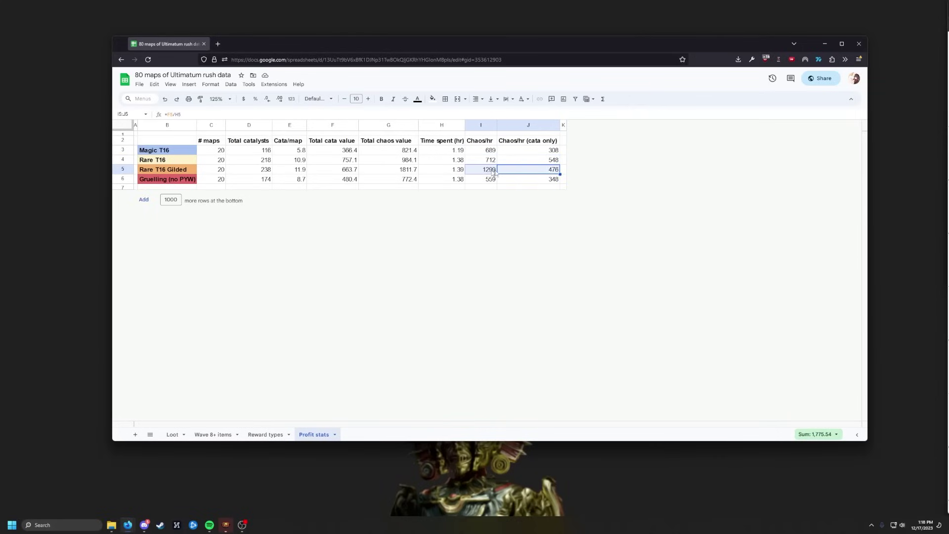
{"action": "left_click", "coordinate": [526, 173]}
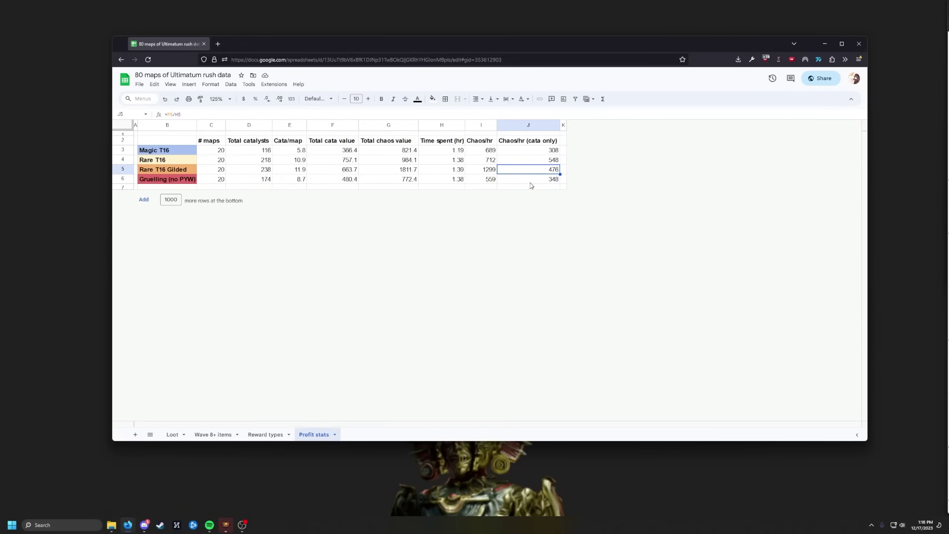
{"action": "left_click_drag", "start_coordinate": [528, 182], "coordinate": [492, 184]}
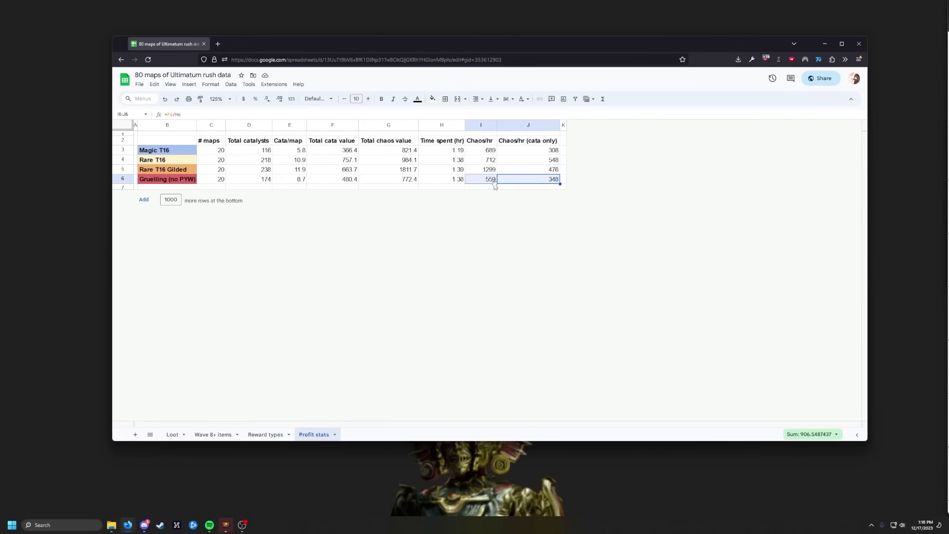
Open the Reward types sheet and examine the rewards between the wave 4 and wave 8 catalysts, in waves 5 to 7
{"action": "left_click", "coordinate": [266, 435]}
{"action": "left_click", "coordinate": [361, 201]}
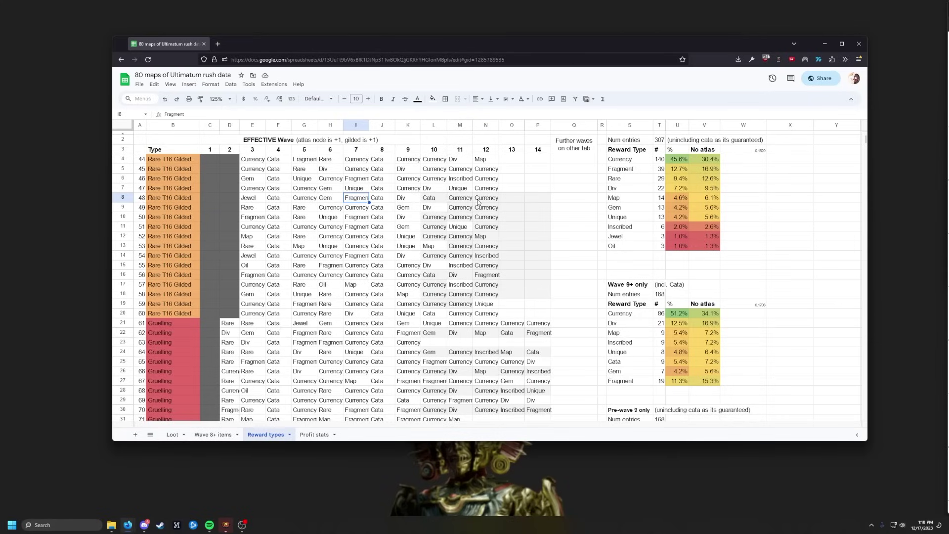
{"action": "left_click_drag", "start_coordinate": [359, 159], "coordinate": [304, 415]}
{"action": "scroll", "coordinate": [317, 154], "scroll_direction": "up", "scroll_amount": 3}
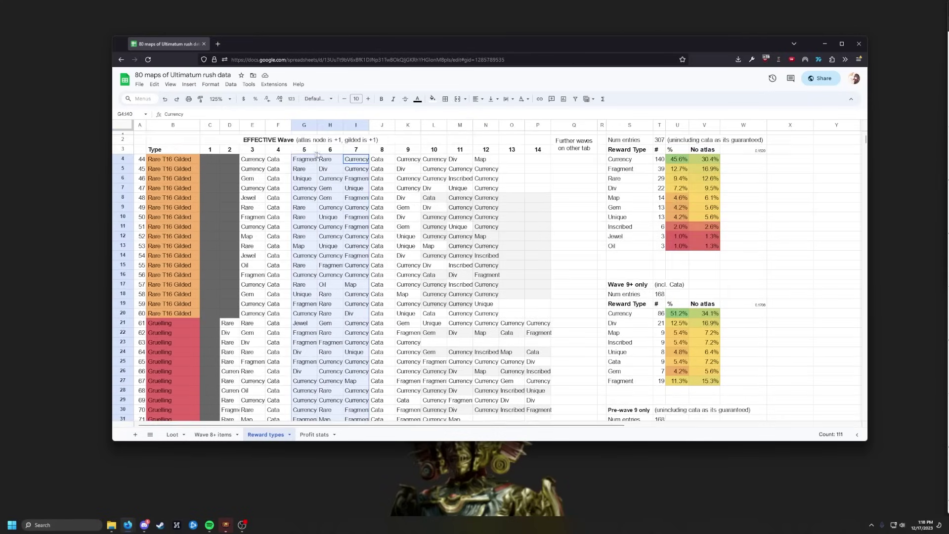
{"action": "left_click_drag", "start_coordinate": [303, 150], "coordinate": [358, 150]}
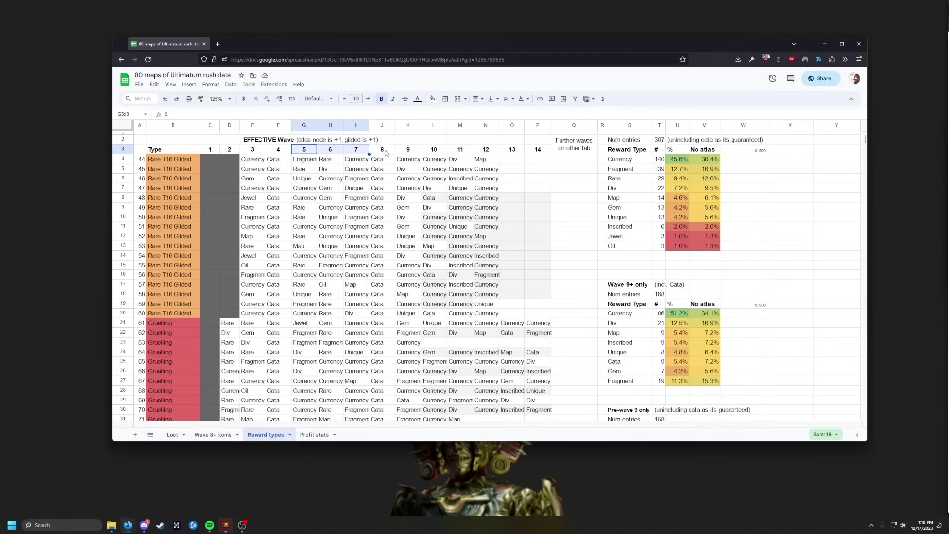
{"action": "left_click", "coordinate": [280, 149]}
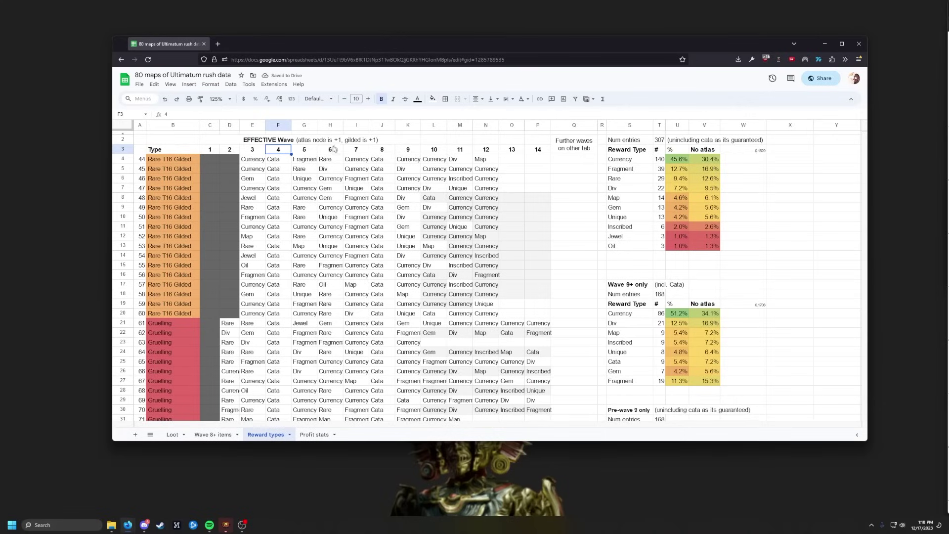
Review the effective wave columns by group: waves 5–7, 1–3, 4, 8 and 9–14
{"action": "left_click_drag", "start_coordinate": [304, 125], "coordinate": [356, 125]}
{"action": "left_click_drag", "start_coordinate": [252, 125], "coordinate": [210, 125]}
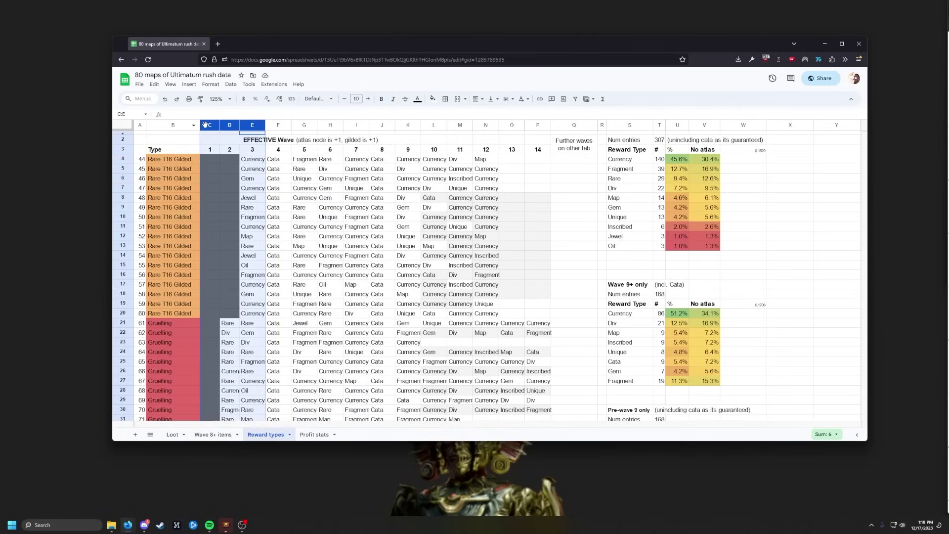
{"action": "left_click", "coordinate": [278, 125]}
{"action": "left_click", "coordinate": [382, 125]}
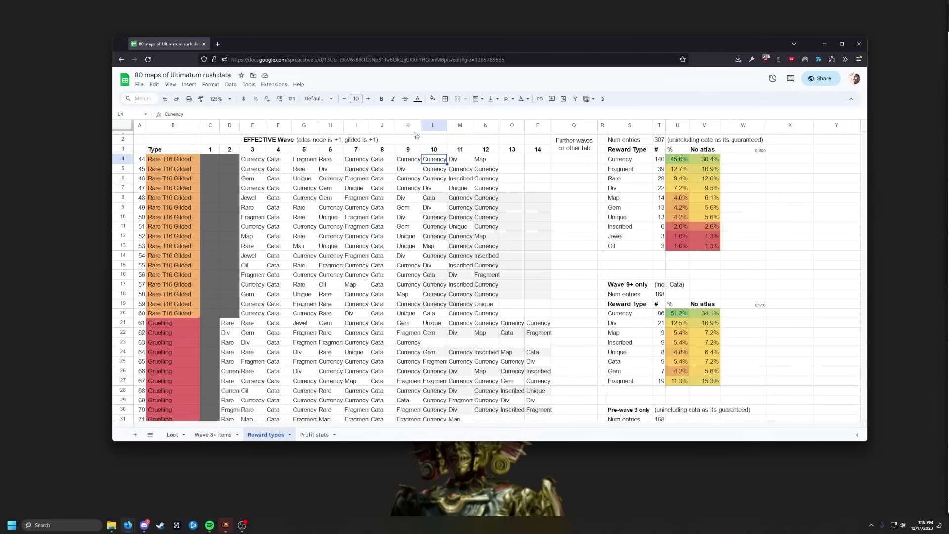
{"action": "left_click_drag", "start_coordinate": [407, 125], "coordinate": [529, 128]}
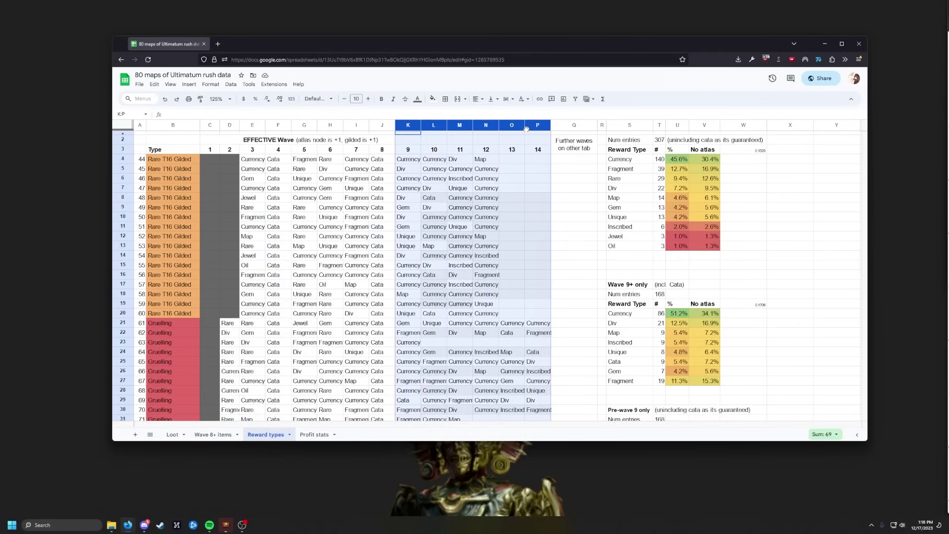
Compare the reward types in the Wave 9+ only table with those in the Pre-wave 9 only table
{"action": "left_click", "coordinate": [460, 178]}
{"action": "left_click_drag", "start_coordinate": [356, 126], "coordinate": [205, 126]}
{"action": "scroll", "coordinate": [620, 245], "scroll_direction": "down", "scroll_amount": 5}
{"action": "left_click_drag", "start_coordinate": [621, 214], "coordinate": [626, 280]}
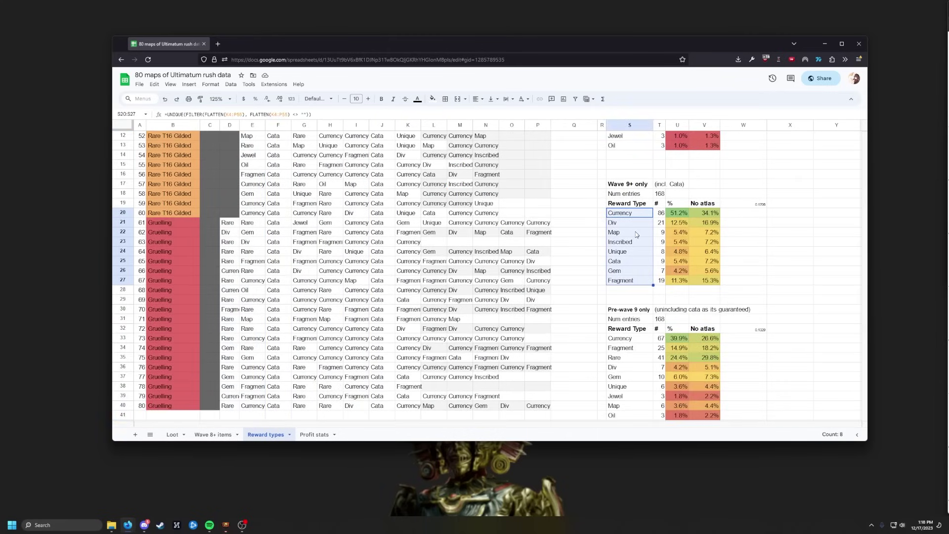
{"action": "scroll", "coordinate": [637, 233], "scroll_direction": "down", "scroll_amount": 3}
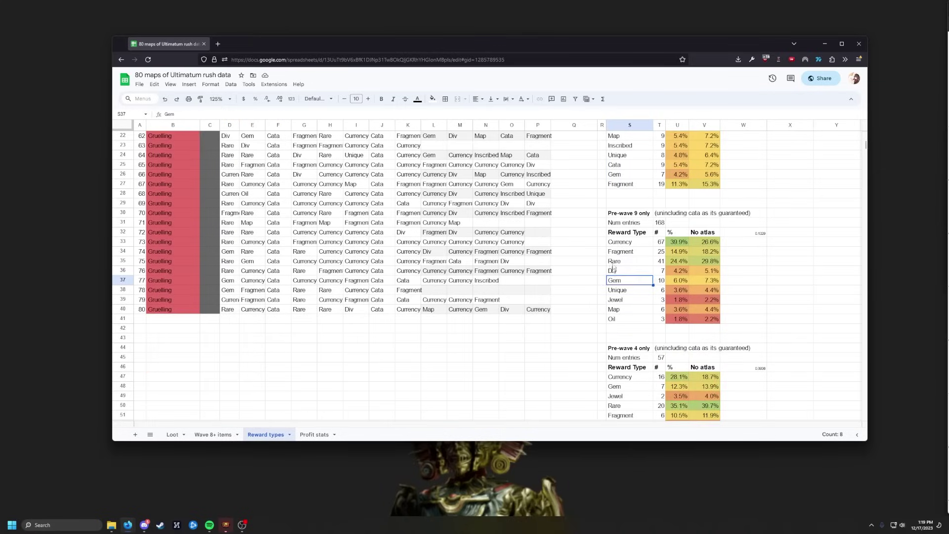
{"action": "left_click_drag", "start_coordinate": [621, 242], "coordinate": [617, 319]}
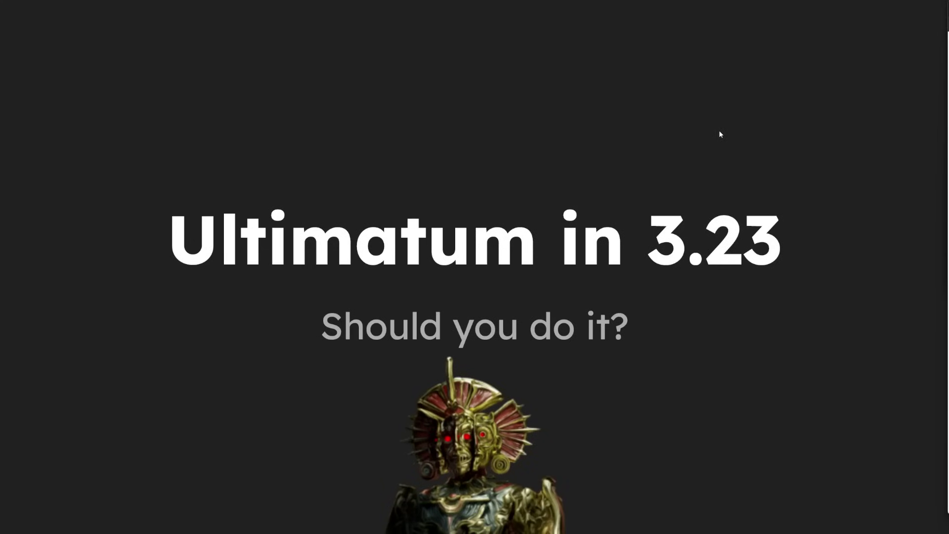
{"action": "key", "text": "Right"}
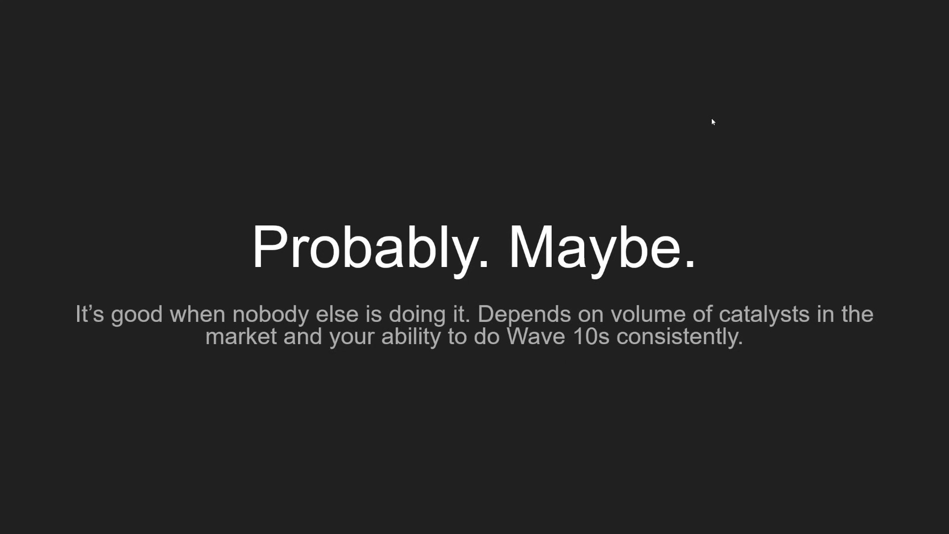